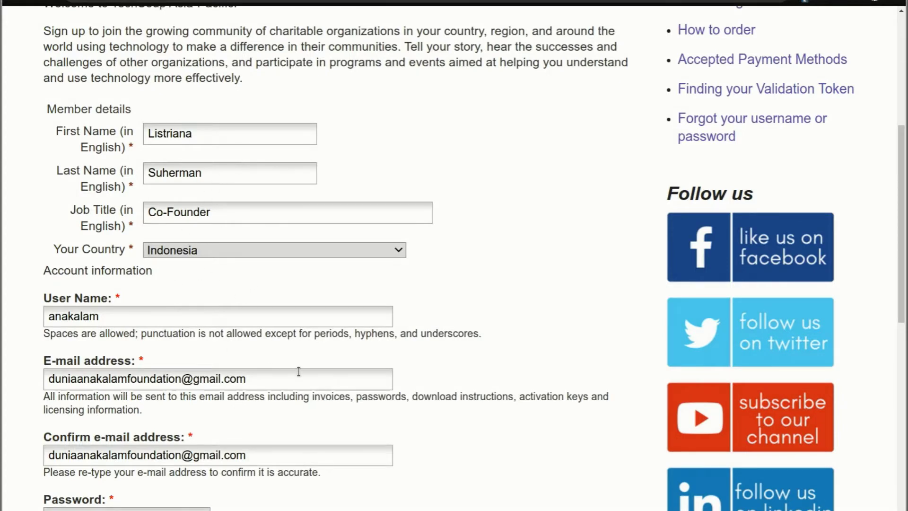
# Paste the account password into both the Password and Confirm password fields
pyautogui.scroll(-1, 260, 349)
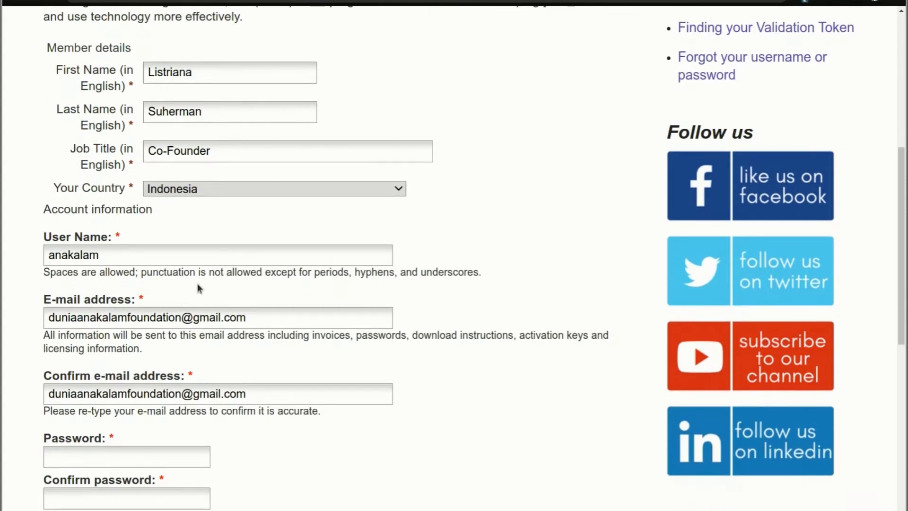
pyautogui.scroll(-2, 198, 287)
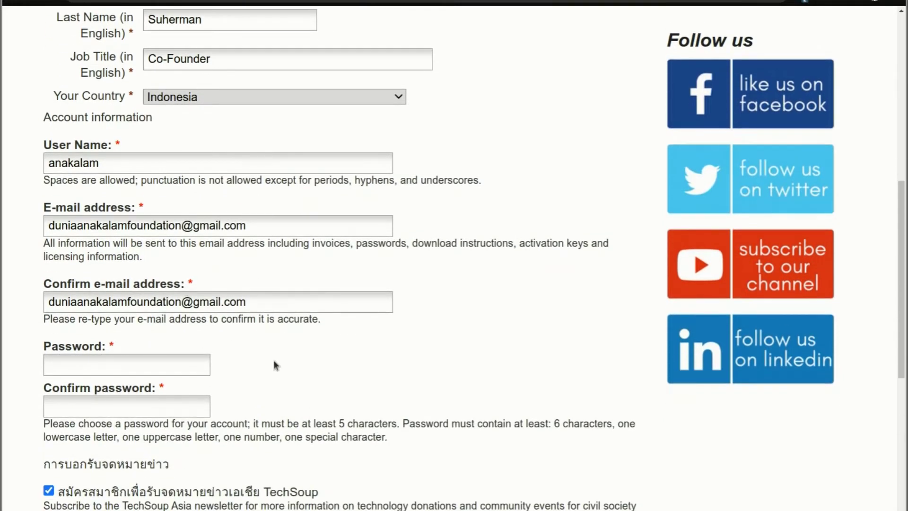
pyautogui.click(105, 371)
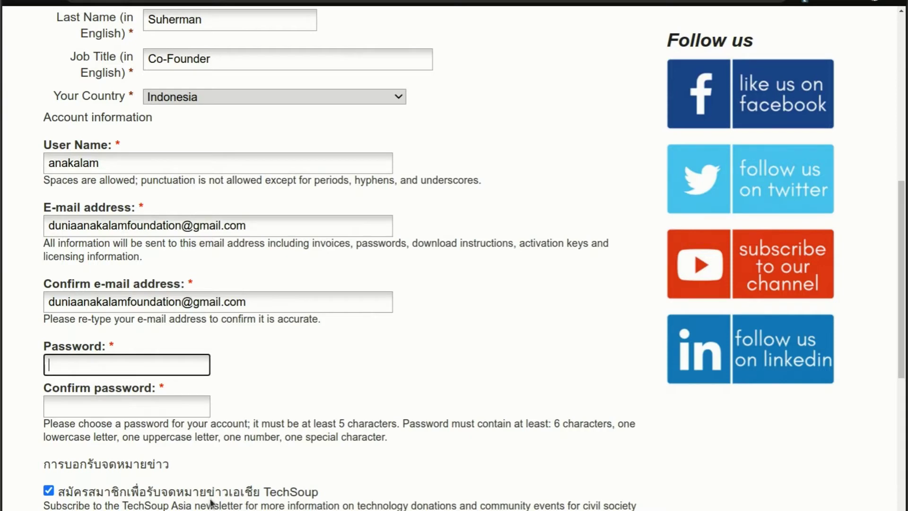
pyautogui.hotkey('ctrl', 'v')
pyautogui.click(176, 410)
pyautogui.hotkey('ctrl', 'v')
pyautogui.click(263, 440)
# Accept the Privacy Policy, pass the 'I'm not a robot' check and create the account
pyautogui.scroll(-4, 264, 438)
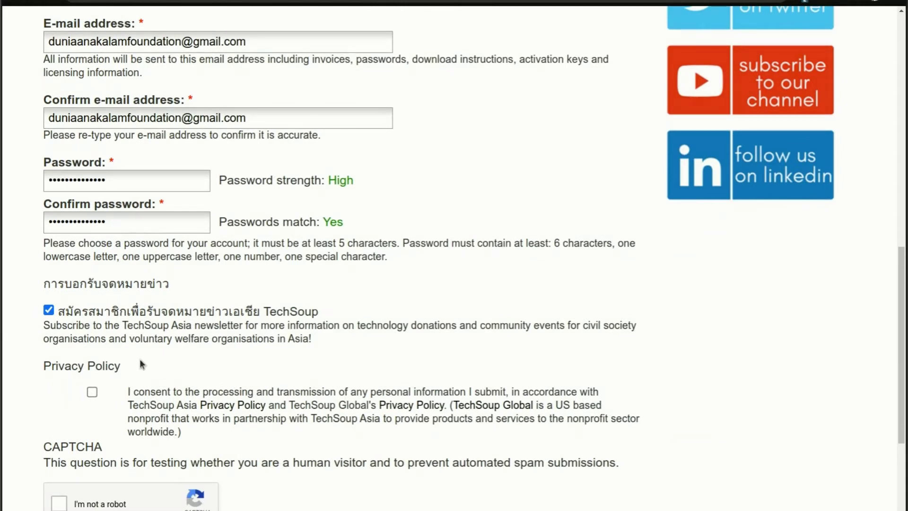
pyautogui.click(91, 392)
pyautogui.scroll(-3, 234, 419)
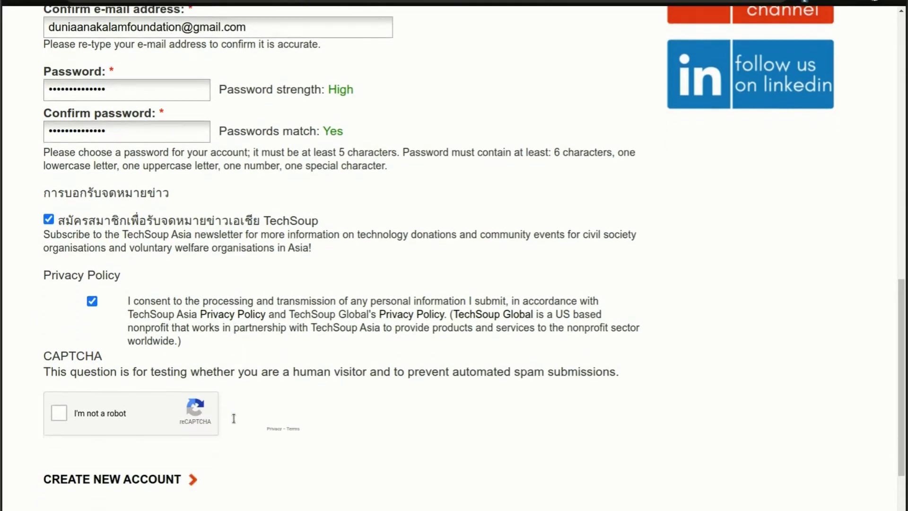
pyautogui.click(74, 348)
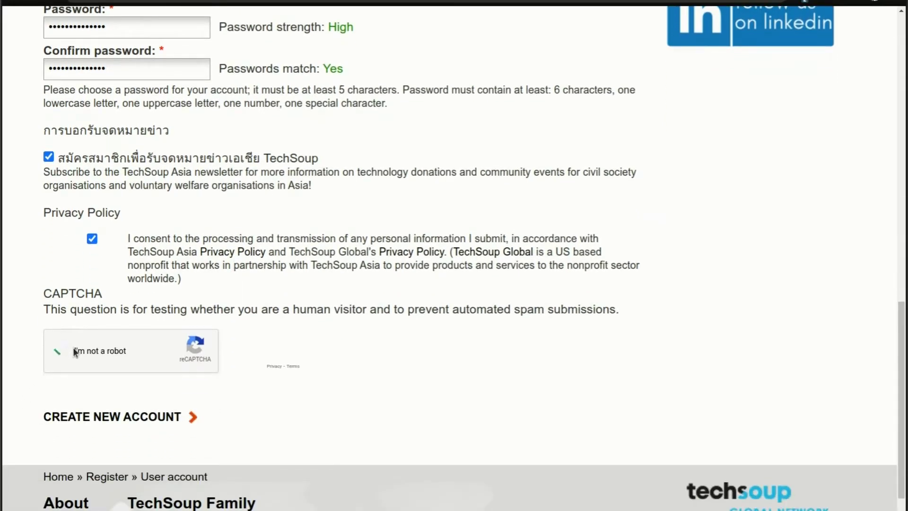
pyautogui.click(164, 419)
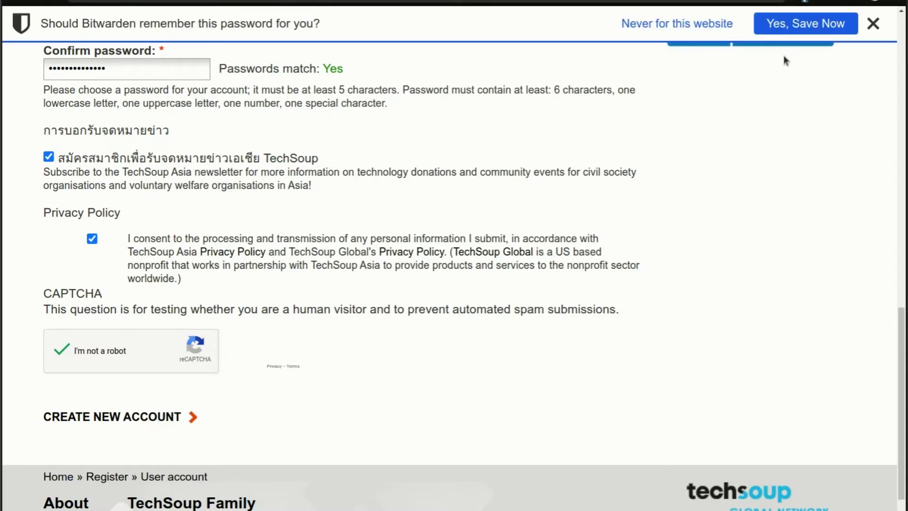
# Save the new password in Bitwarden with 'Yes, Save Now'
pyautogui.click(790, 26)
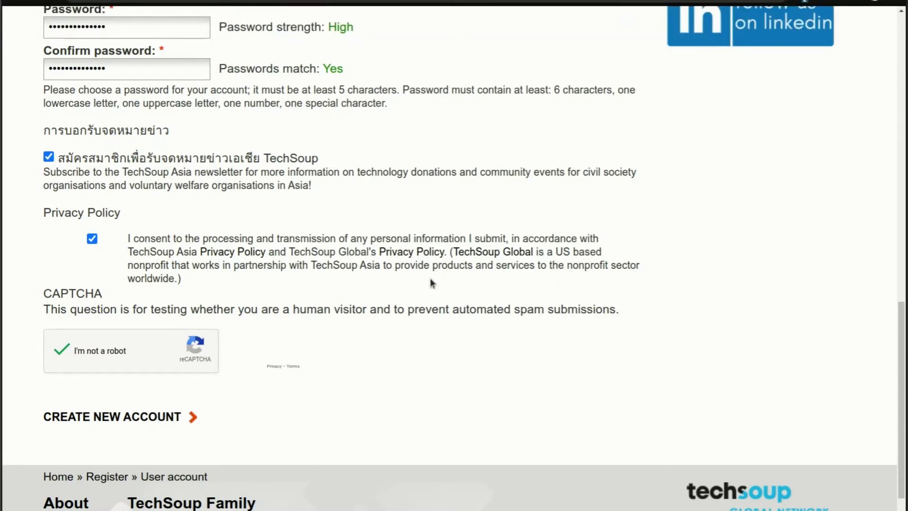
pyautogui.scroll(10, 431, 282)
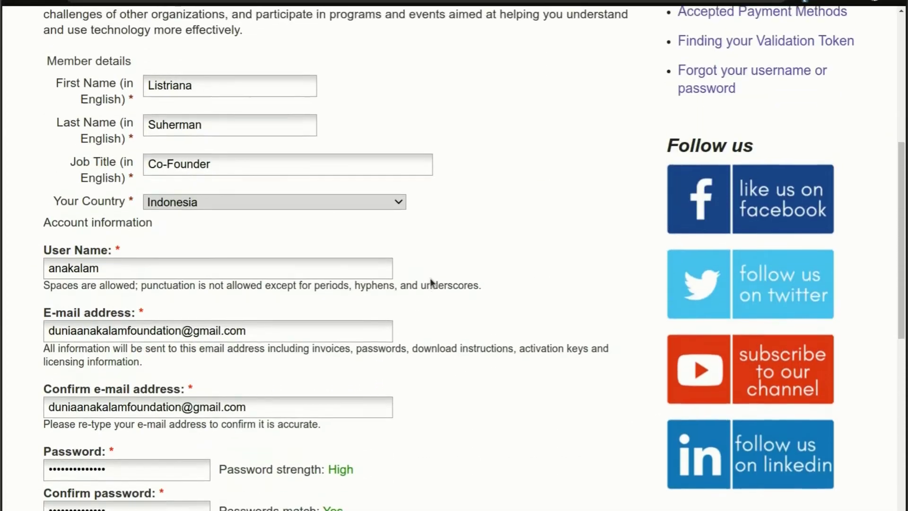
pyautogui.scroll(3, 432, 283)
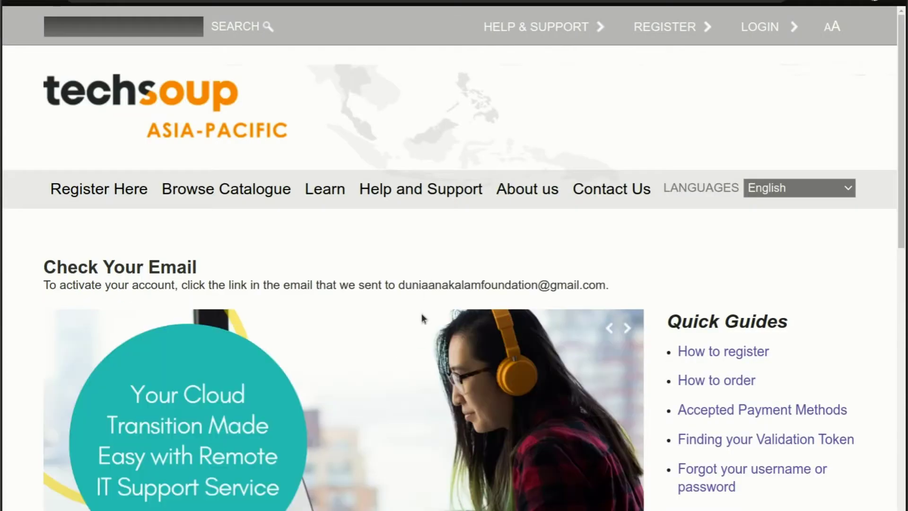
# Read down the Check Your Email activation notice, then go to the Gmail inbox
pyautogui.scroll(-1, 421, 315)
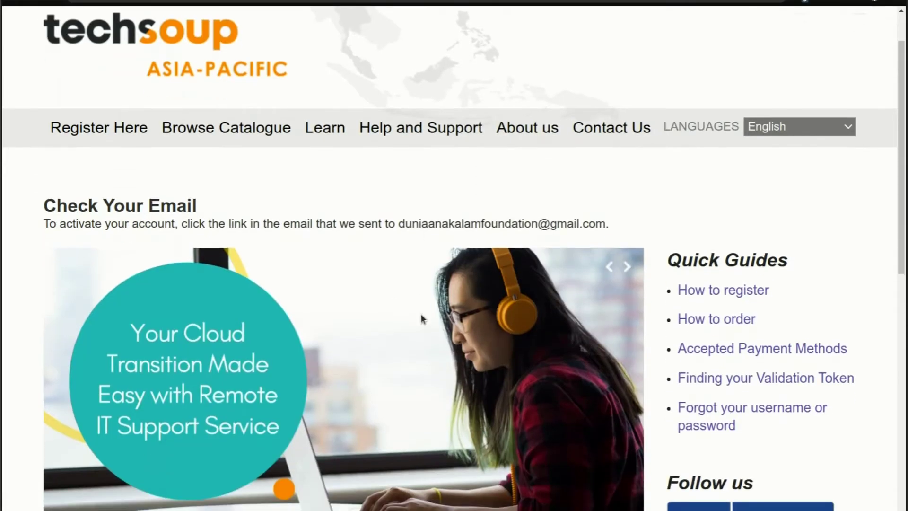
pyautogui.scroll(-2, 421, 314)
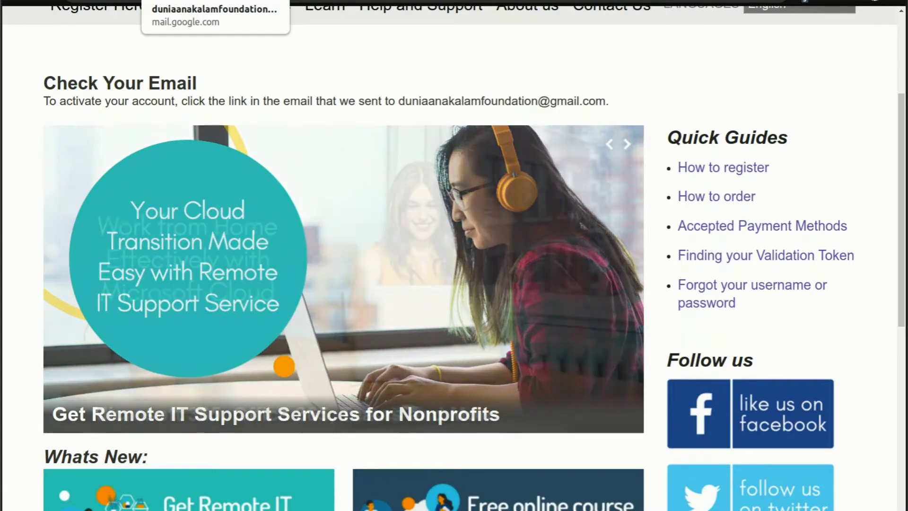
pyautogui.click(199, 1)
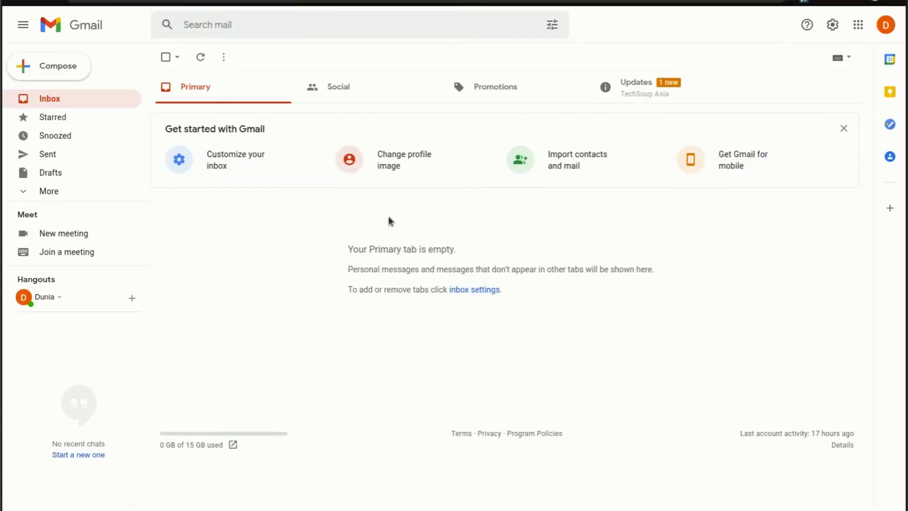
# Open the TechSoup Asia validation email from Updates and zoom it to 125%
pyautogui.click(669, 95)
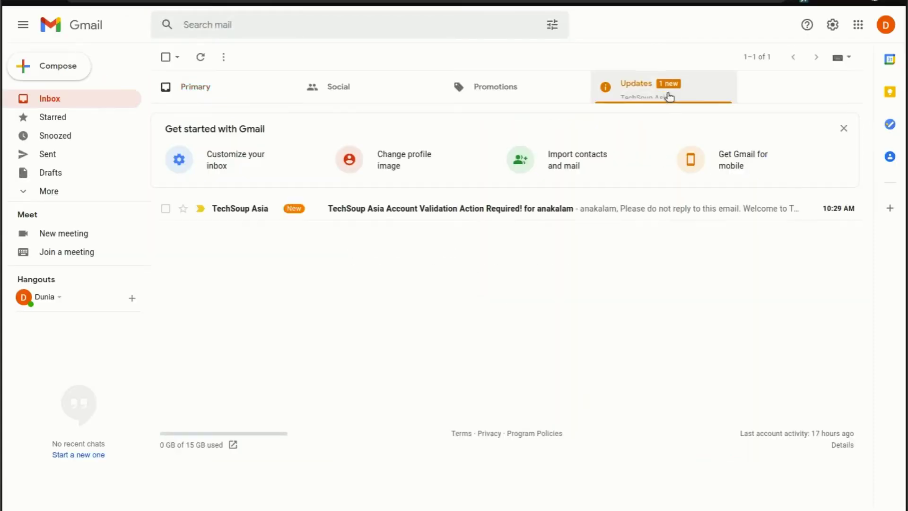
pyautogui.click(478, 215)
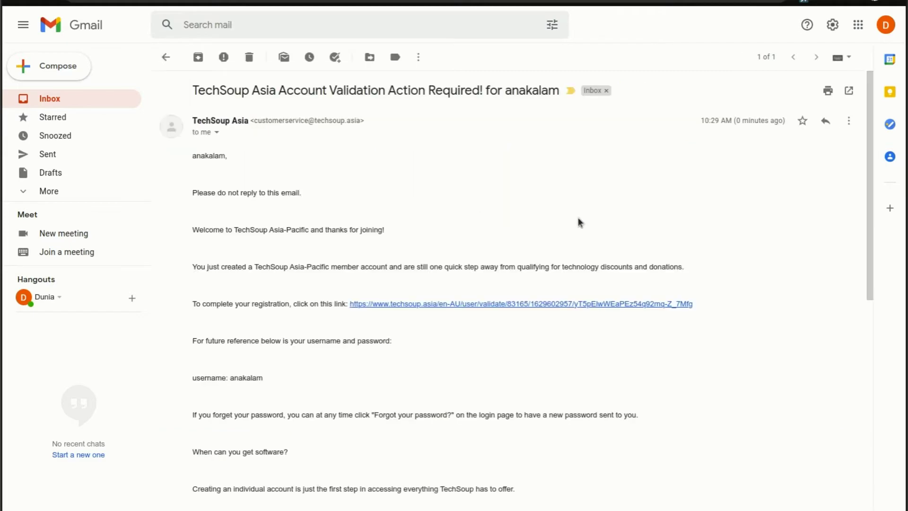
pyautogui.hotkey('ctrl', '+')
pyautogui.hotkey('ctrl', '+')
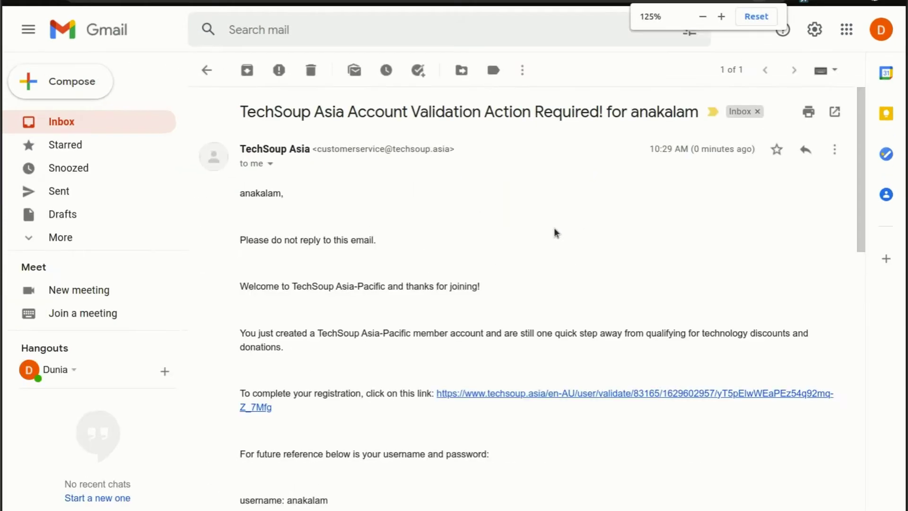
pyautogui.scroll(-1, 514, 265)
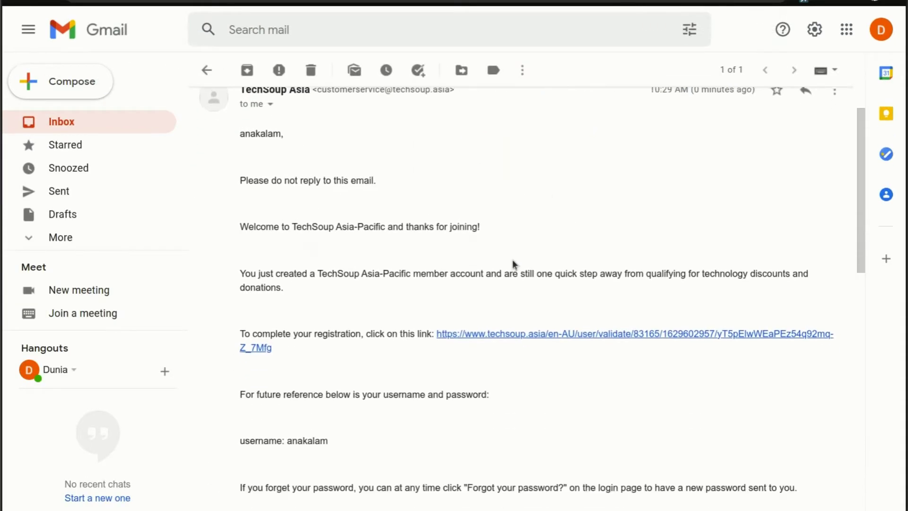
pyautogui.scroll(1, 326, 428)
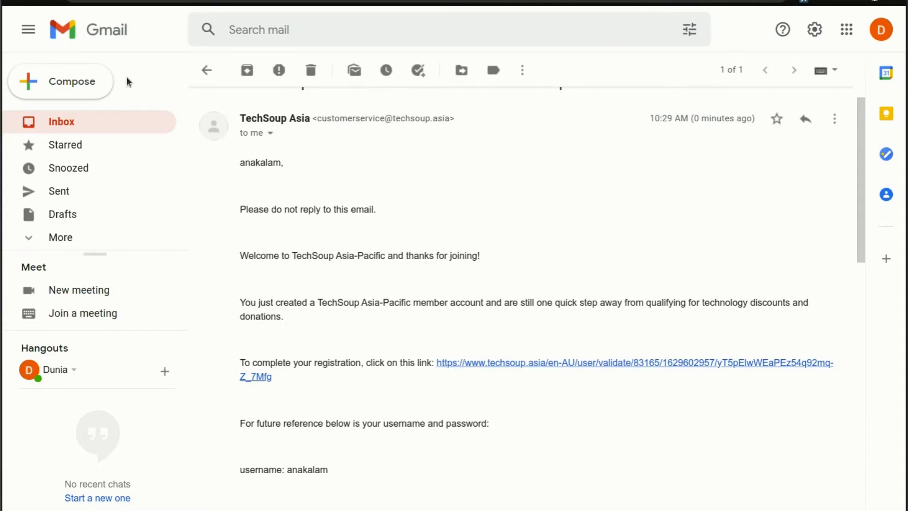
# Collapse the Gmail sidebar and follow the account validation link
pyautogui.click(29, 29)
pyautogui.scroll(-2, 551, 310)
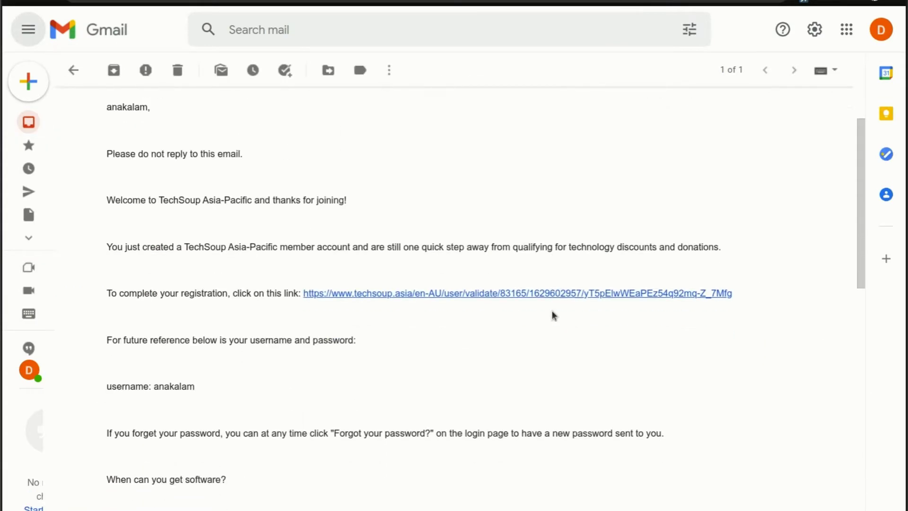
pyautogui.scroll(-1, 551, 310)
pyautogui.scroll(1, 384, 269)
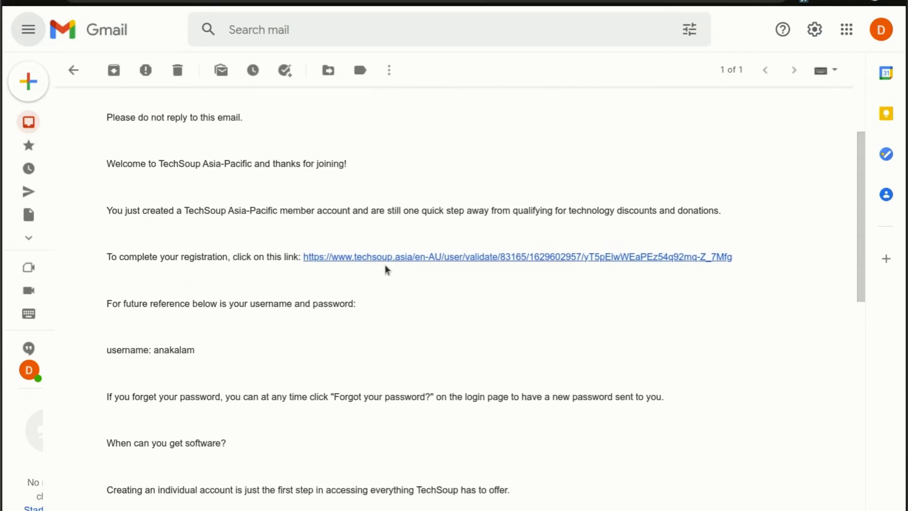
pyautogui.click(389, 257)
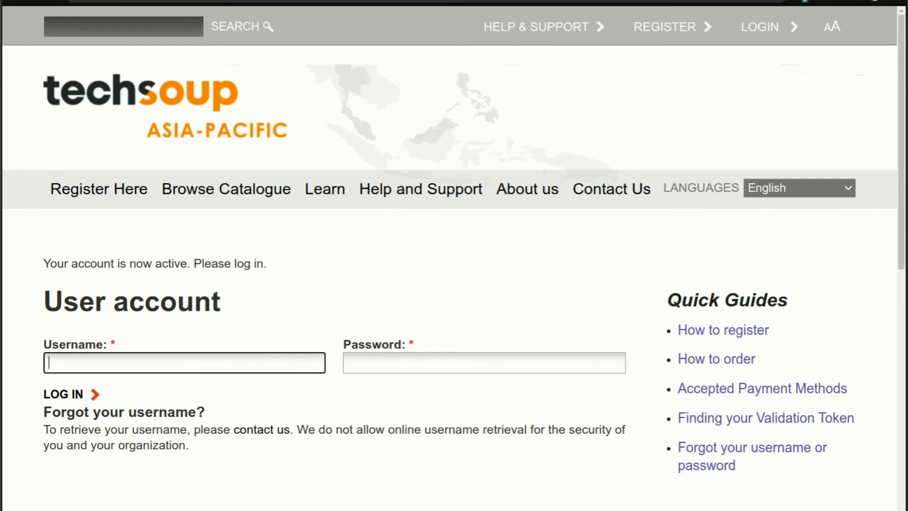
# Log in with the Bitwarden-saved credentials and dismiss the password-manager bar
pyautogui.hotkey('ctrl', 'shift', 'l')
pyautogui.press('Return')
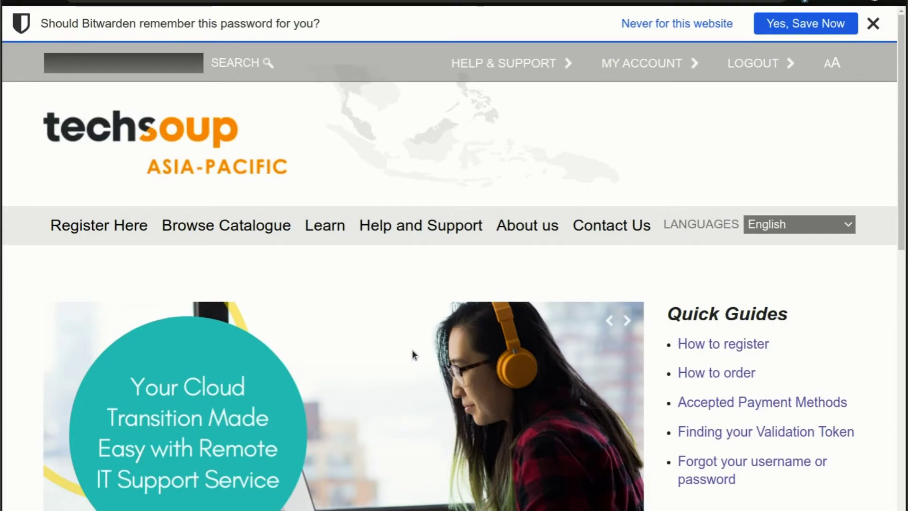
pyautogui.click(874, 23)
pyautogui.scroll(-8, 533, 279)
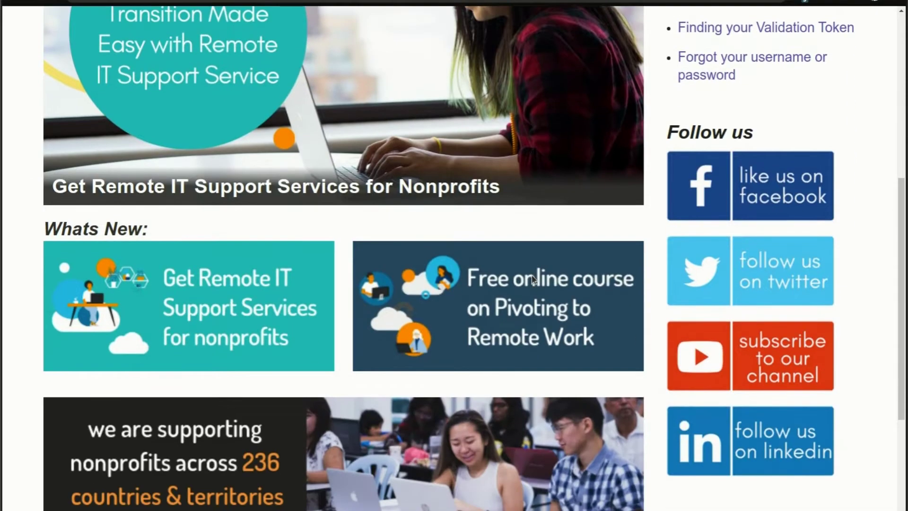
pyautogui.scroll(8, 534, 280)
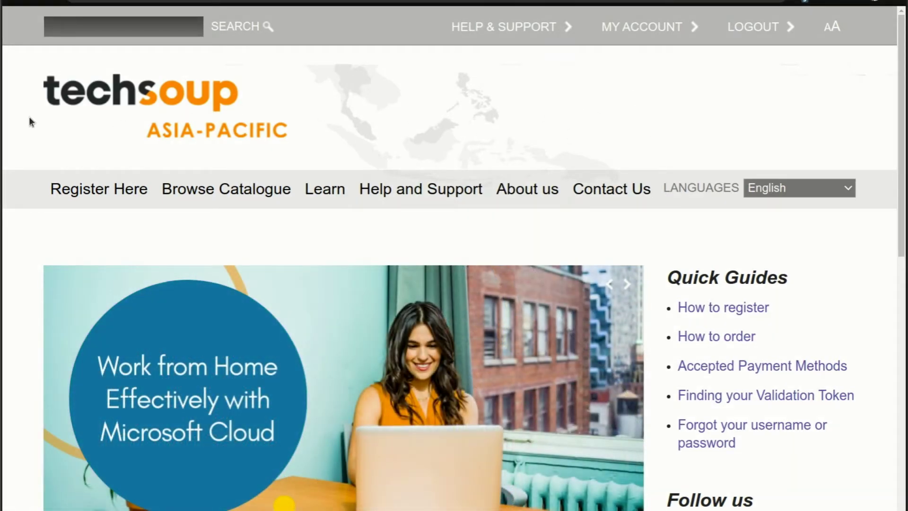
pyautogui.moveTo(83, 207)
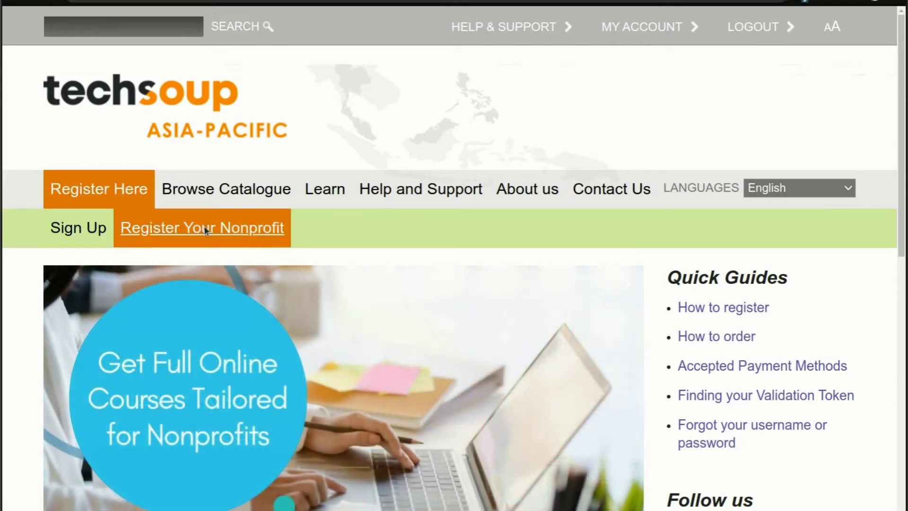
# Open Register Your Nonprofit and scroll through the whole Organization registration form
pyautogui.click(204, 230)
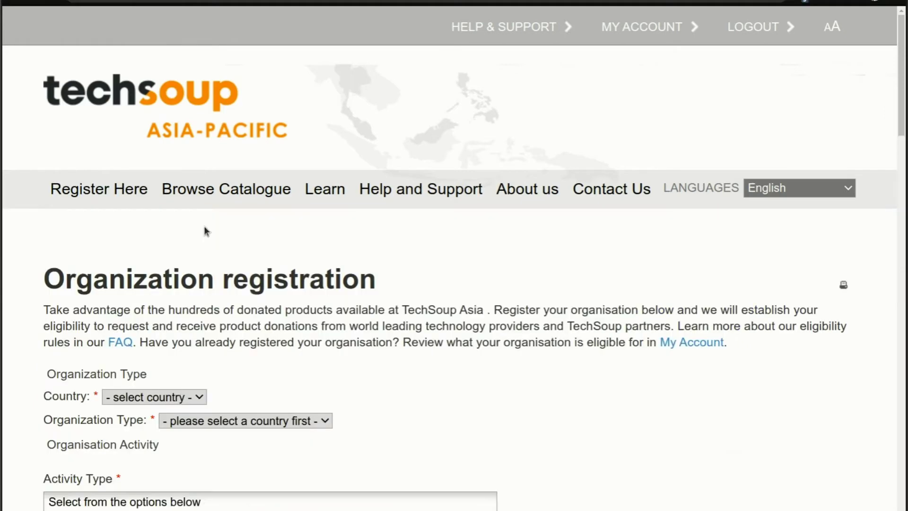
pyautogui.moveTo(350, 208)
pyautogui.scroll(-1, 351, 209)
pyautogui.scroll(-5, 351, 210)
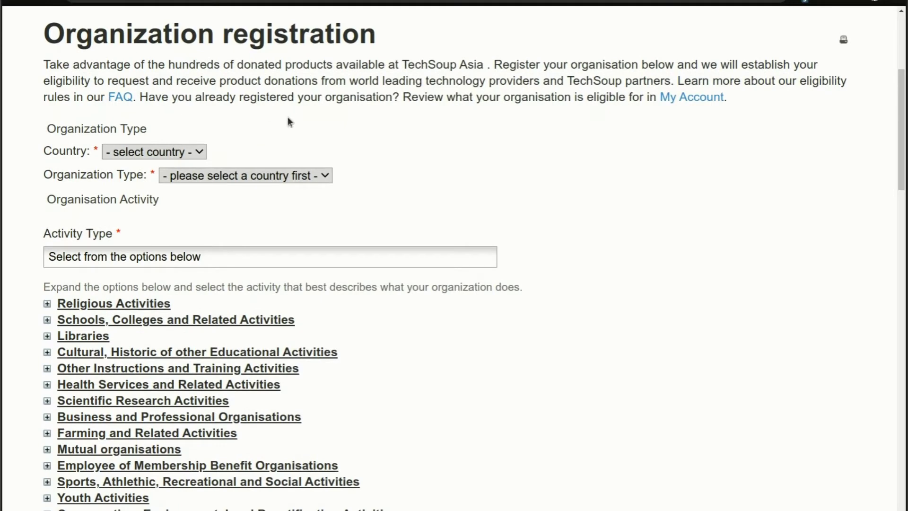
pyautogui.scroll(-10, 211, 203)
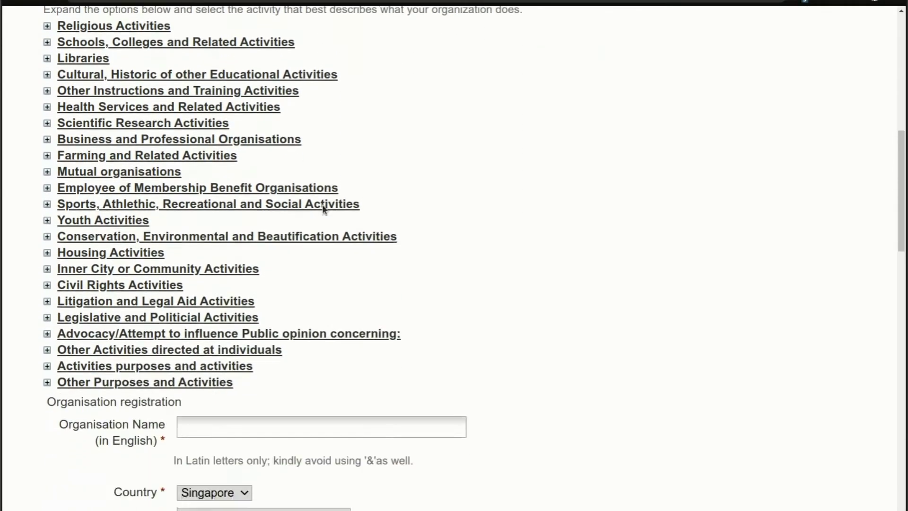
pyautogui.scroll(-12, 322, 207)
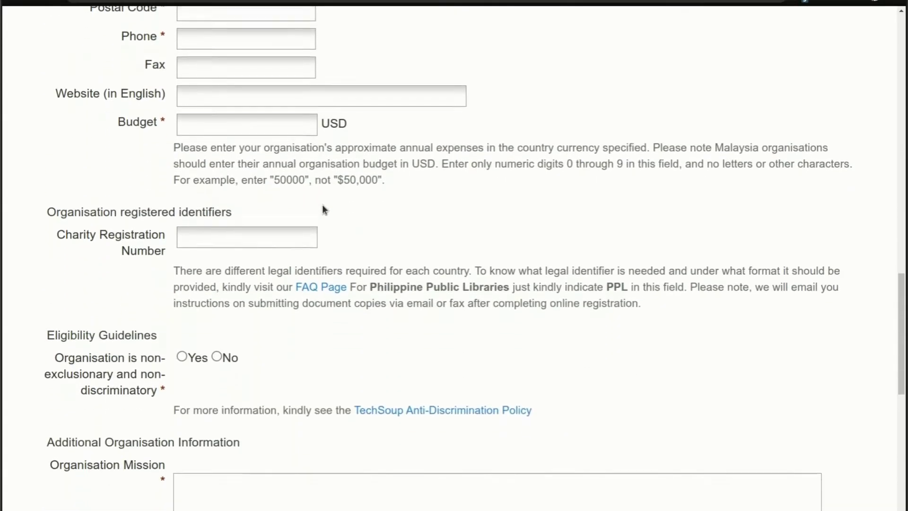
pyautogui.scroll(-9, 322, 207)
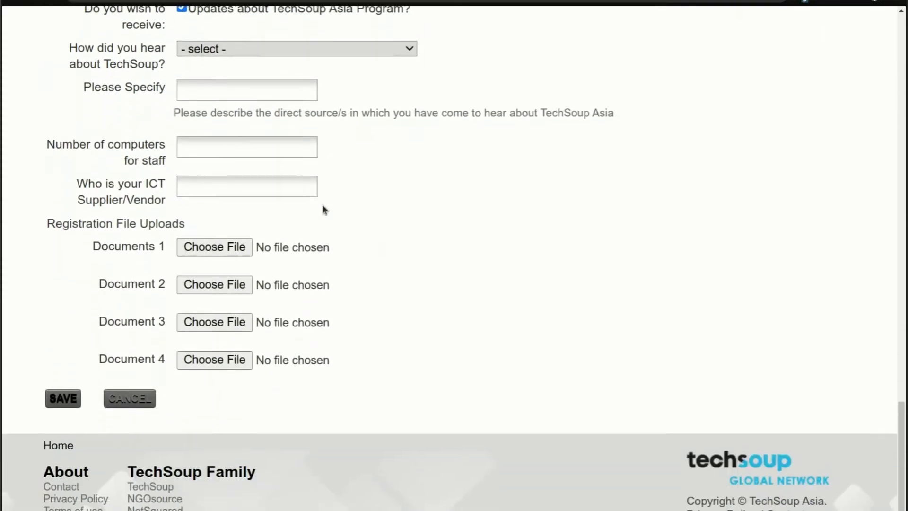
pyautogui.scroll(20, 322, 210)
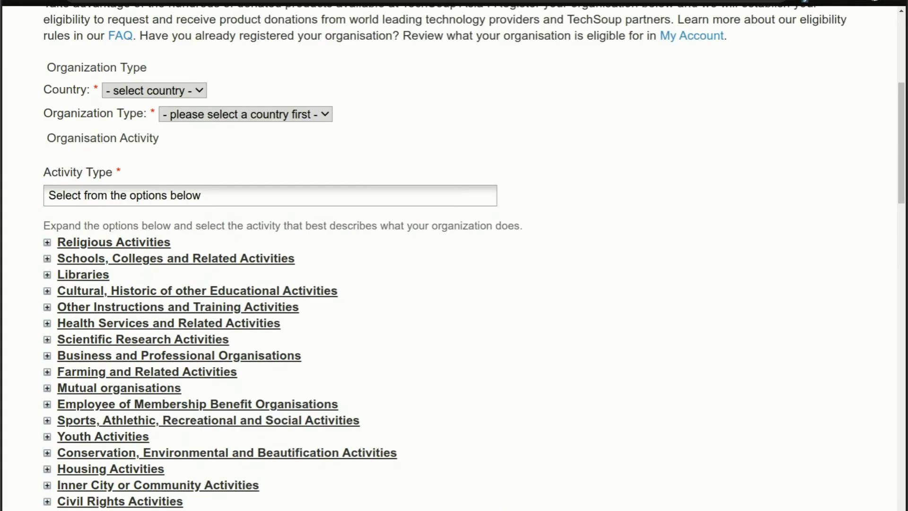
pyautogui.scroll(1, 592, 435)
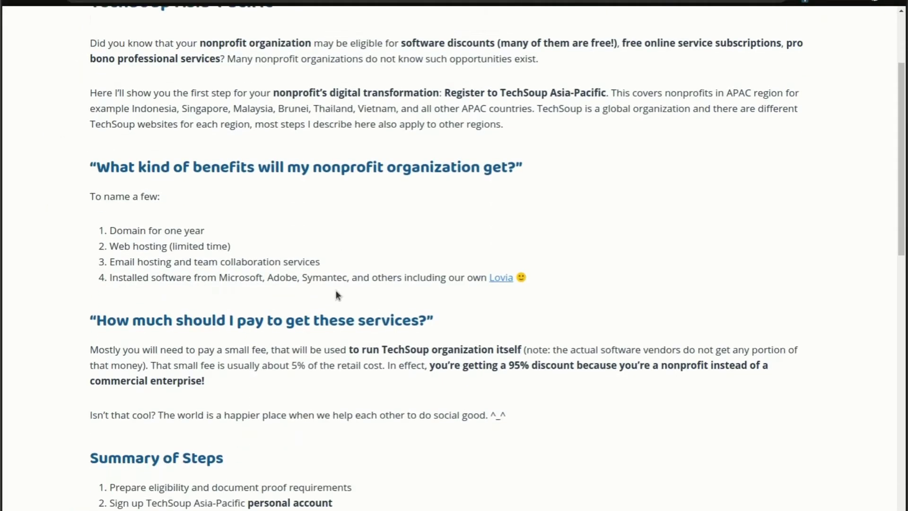
pyautogui.scroll(-10, 336, 291)
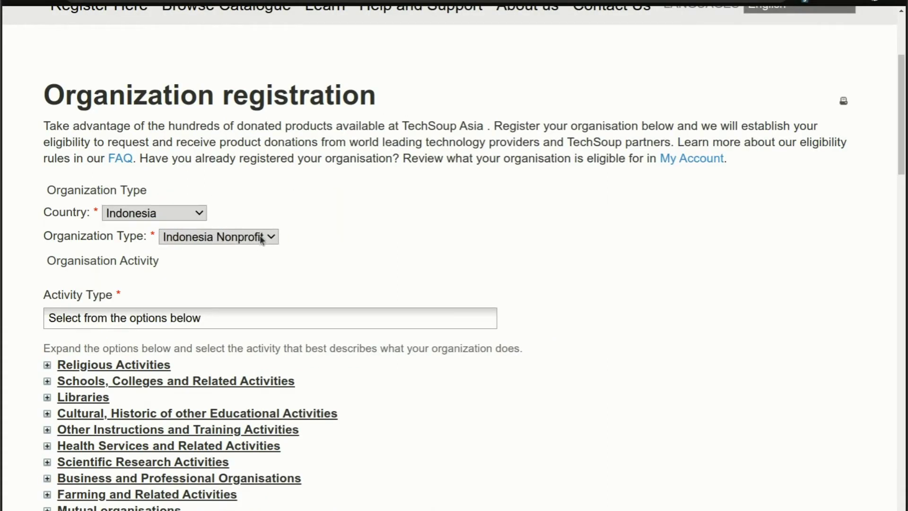
# Set the activity type to School, college, trade school, etc. under Schools, Colleges and Related Activities
pyautogui.scroll(-2, 240, 280)
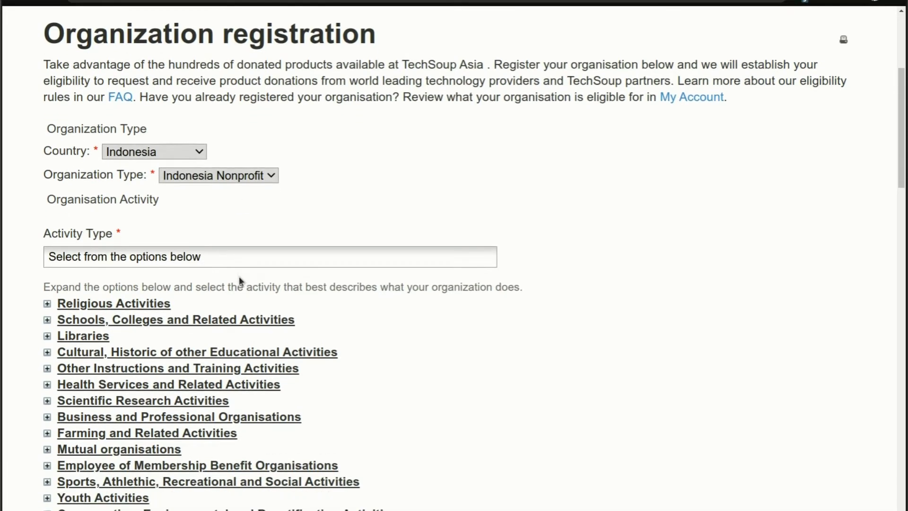
pyautogui.scroll(-4, 239, 280)
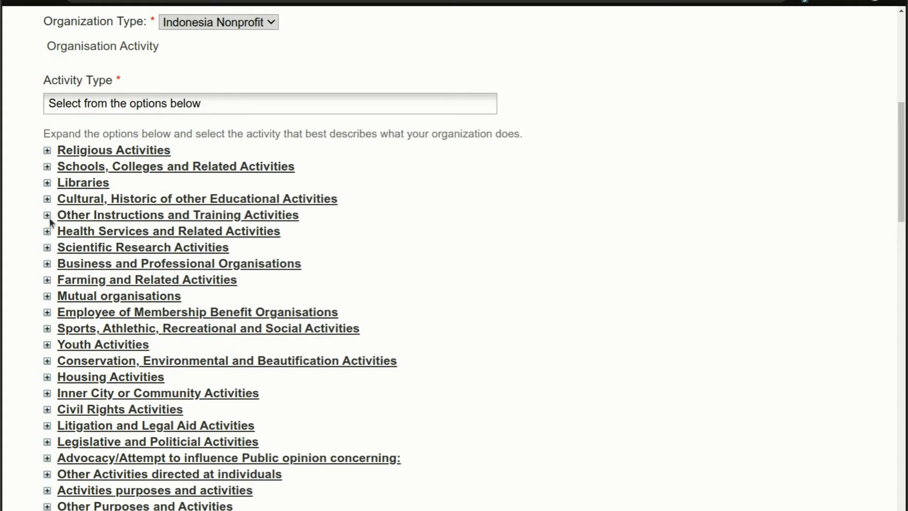
pyautogui.click(47, 167)
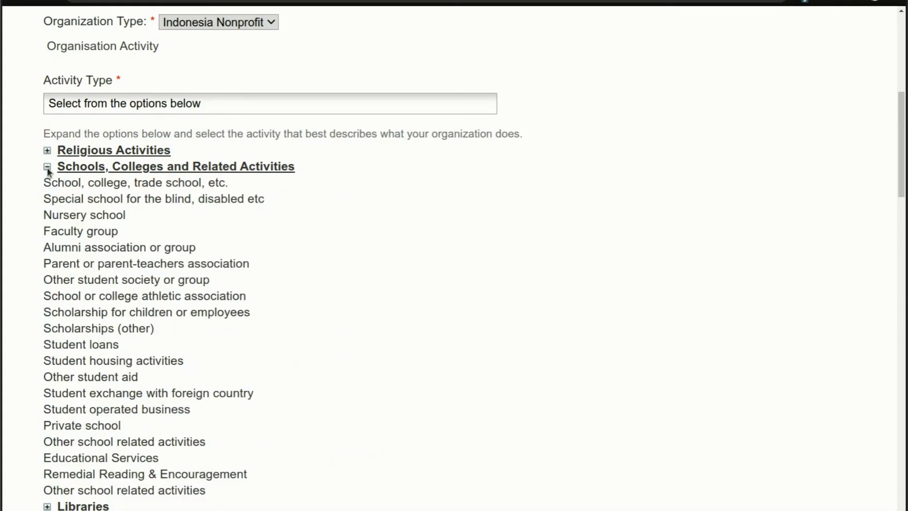
pyautogui.click(200, 184)
# Paste 'Dunia Anak Alam Foundation' into the organisation name field
pyautogui.scroll(-12, 346, 299)
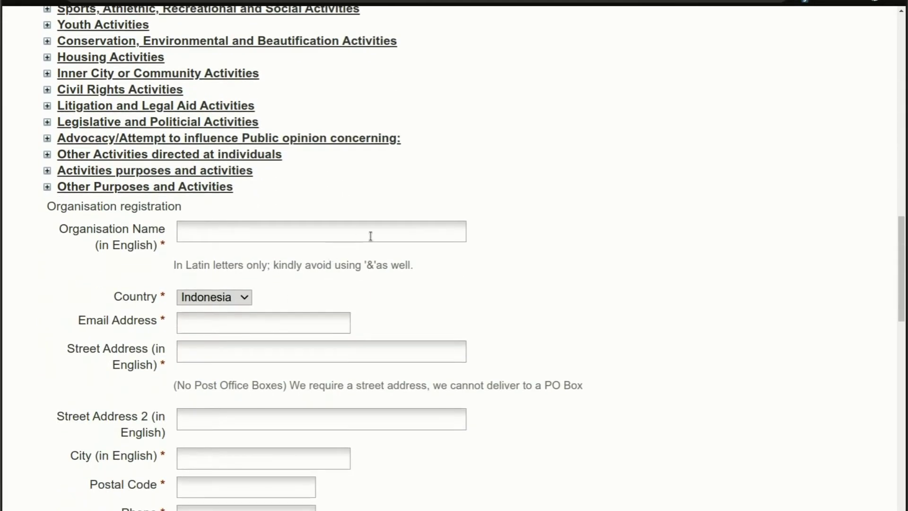
pyautogui.click(397, 235)
pyautogui.write('Dunia Anak Alam Foundation')
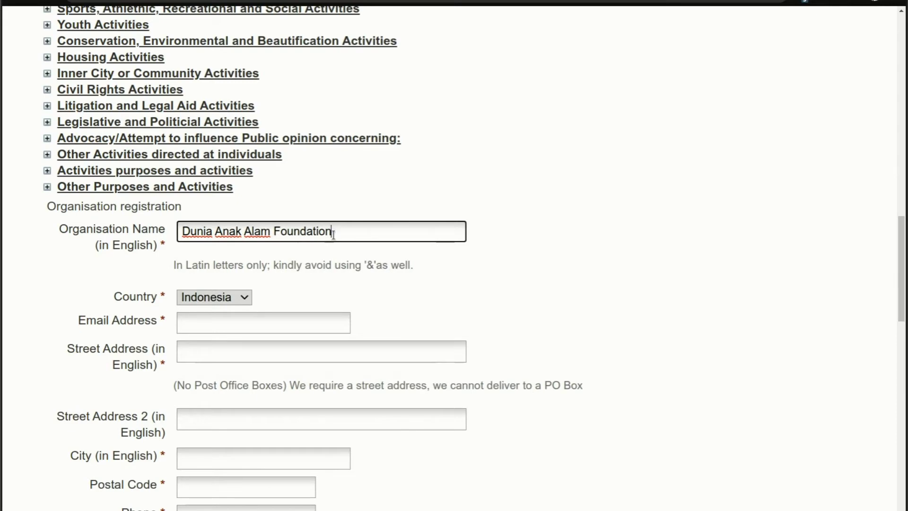
# Scroll down past the email, address, phone, website and 200000 USD budget fields
pyautogui.scroll(-1, 303, 236)
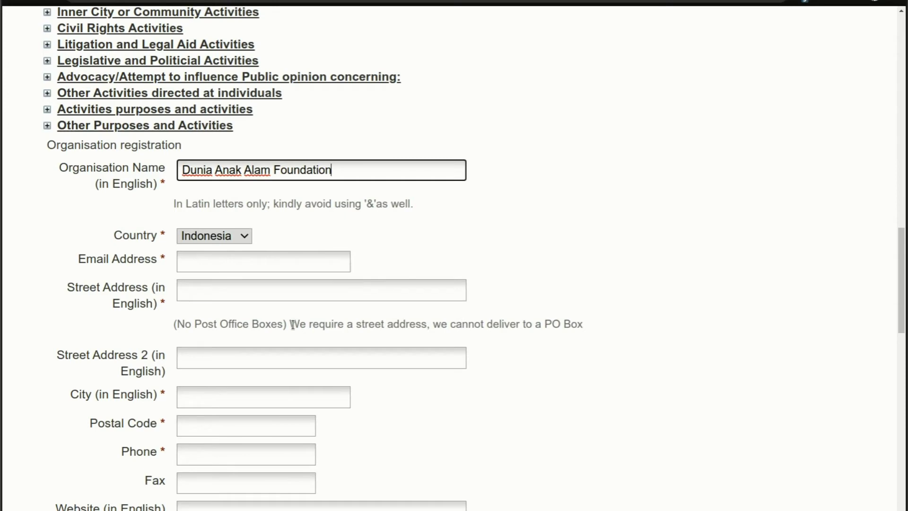
pyautogui.scroll(-1, 293, 325)
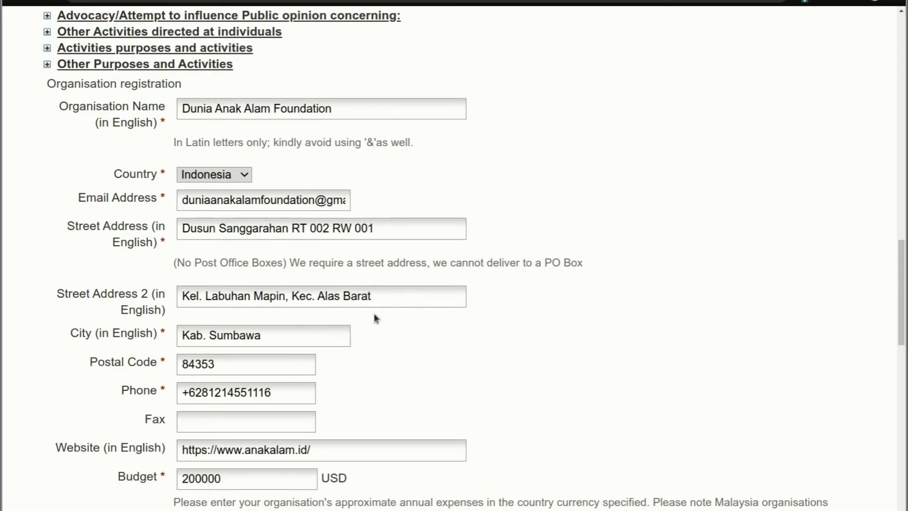
pyautogui.scroll(-3, 374, 316)
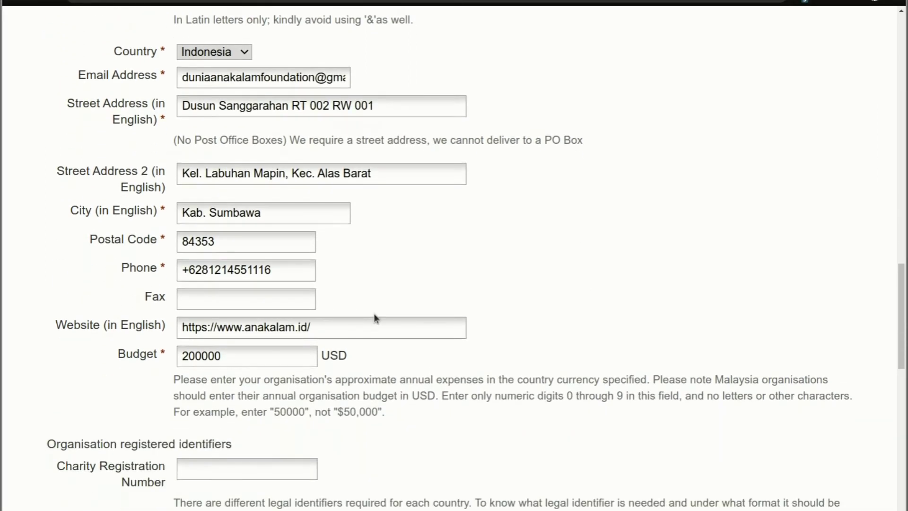
pyautogui.scroll(-2, 374, 317)
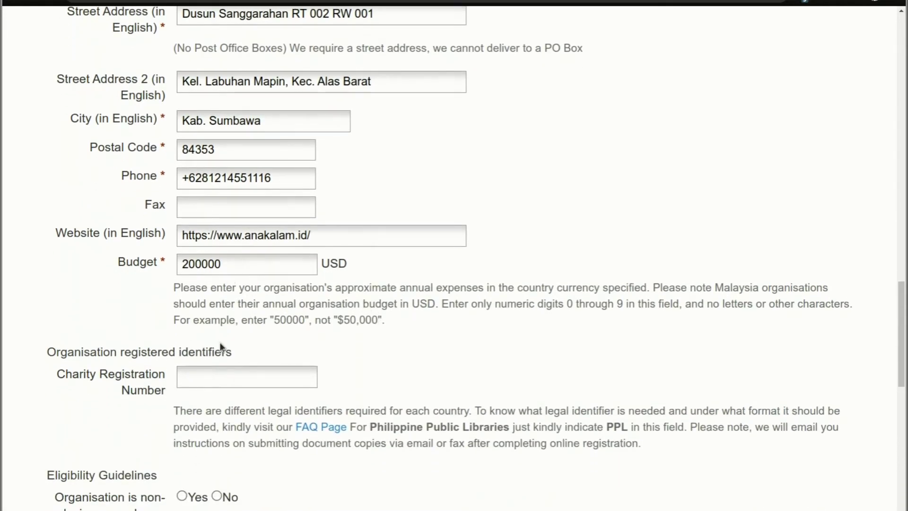
pyautogui.scroll(-1, 219, 371)
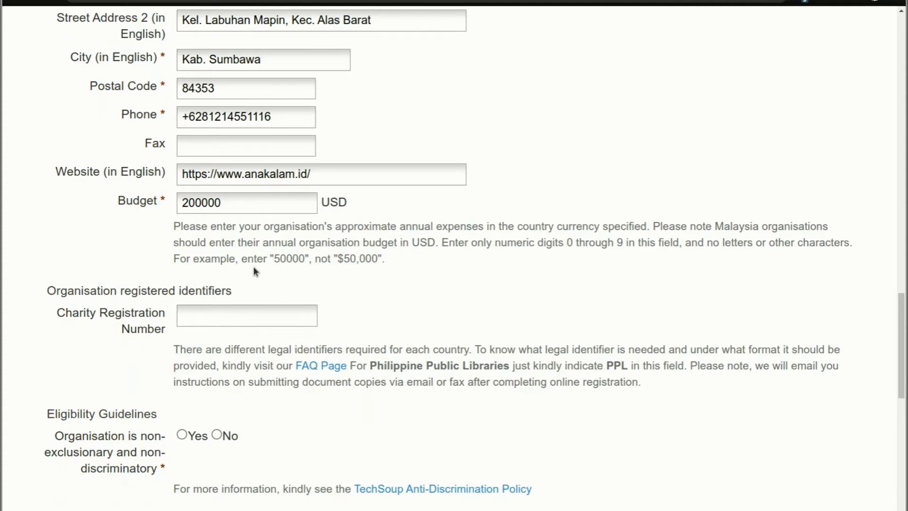
pyautogui.scroll(-1, 254, 265)
pyautogui.scroll(-1, 205, 305)
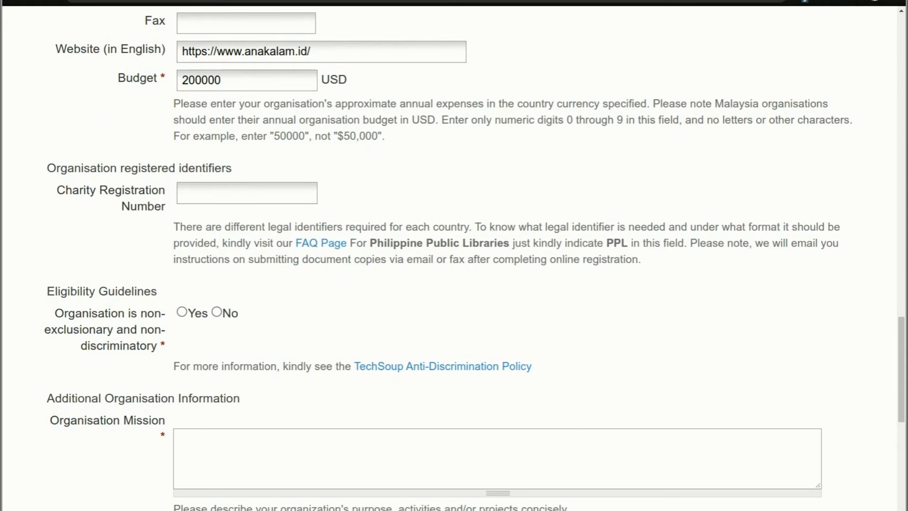
# Paste the charity registration number and answer Yes to the non-discrimination eligibility question
pyautogui.hotkey('ctrl', 'v')
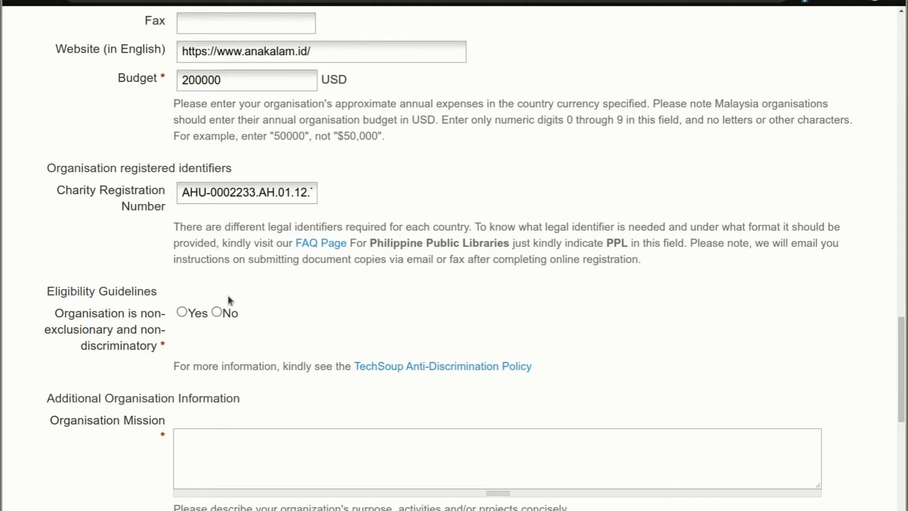
pyautogui.scroll(-3, 218, 300)
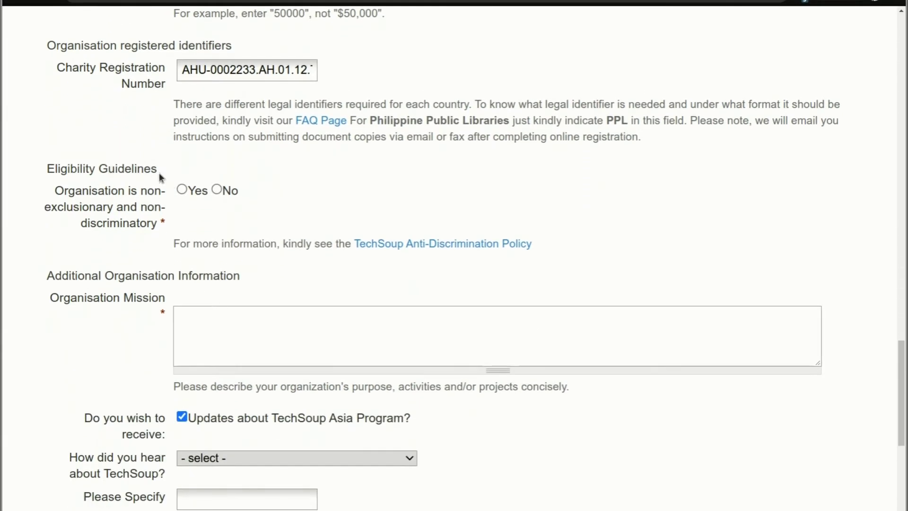
pyautogui.click(181, 190)
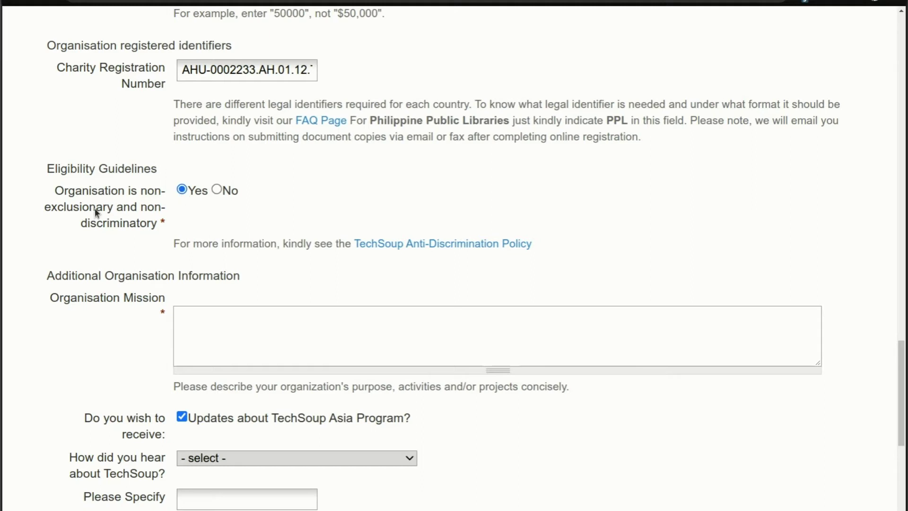
pyautogui.scroll(-1, 66, 197)
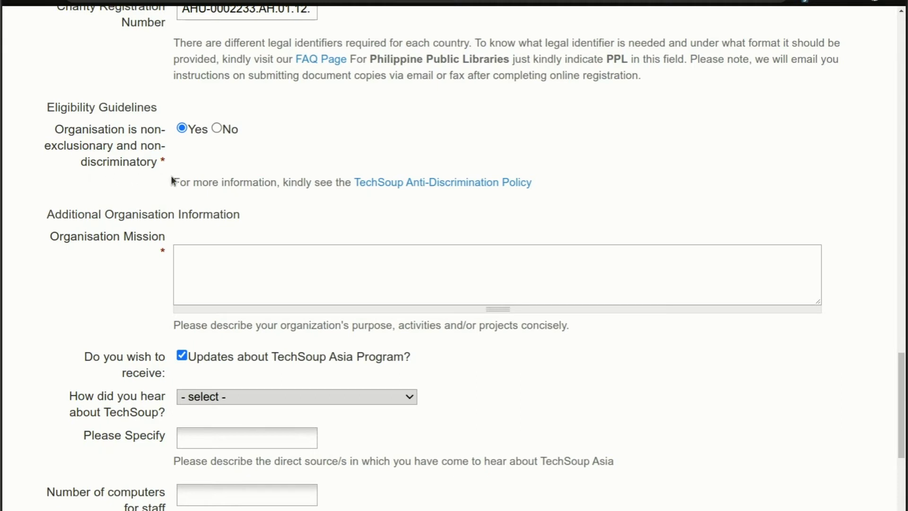
pyautogui.scroll(-1, 179, 218)
pyautogui.click(179, 219)
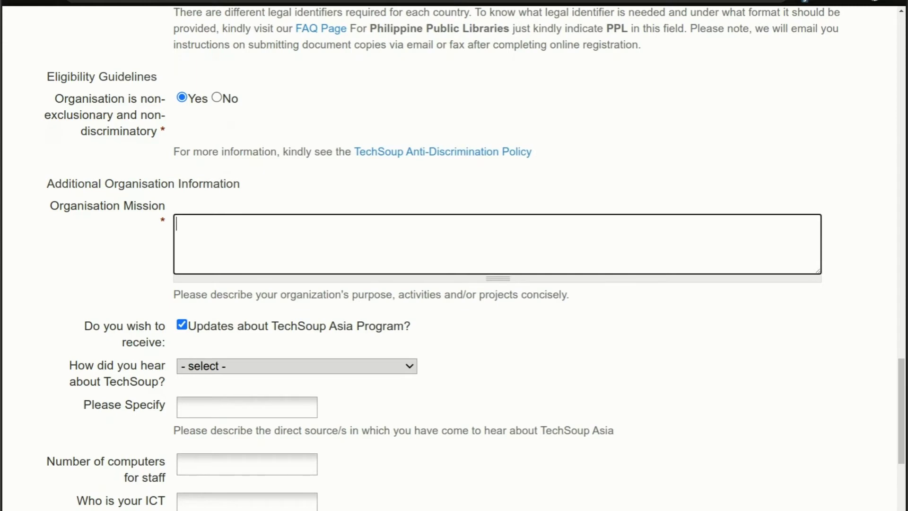
# Paste the two-paragraph organisation mission into the Organisation Mission box
pyautogui.write('Our education program teaches children about the importance of environmental sustainability while empowering them to be the seeds for change in their community.  In addition to educating the youth of today, our Social Enterprise Business Model allows us to create opportunities for the future through job creation, vocational education, and English language programs.')
pyautogui.scroll(-3, 226, 236)
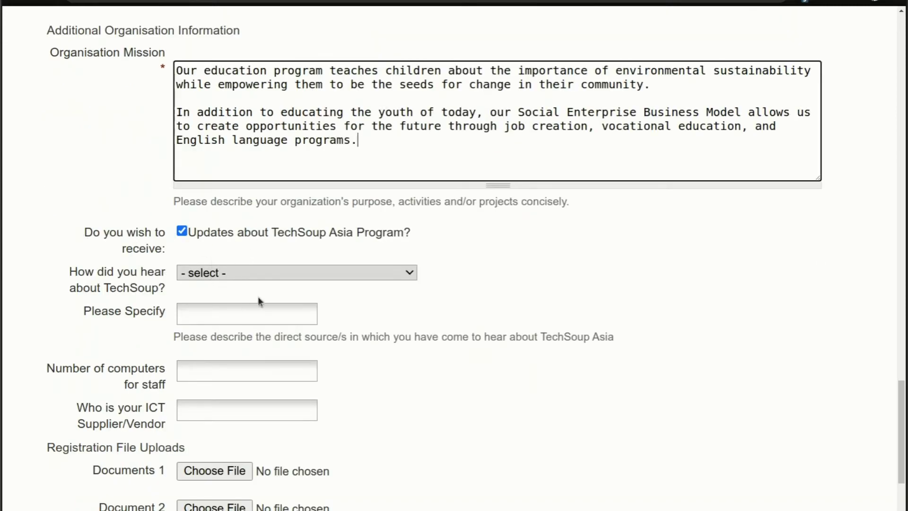
pyautogui.click(266, 273)
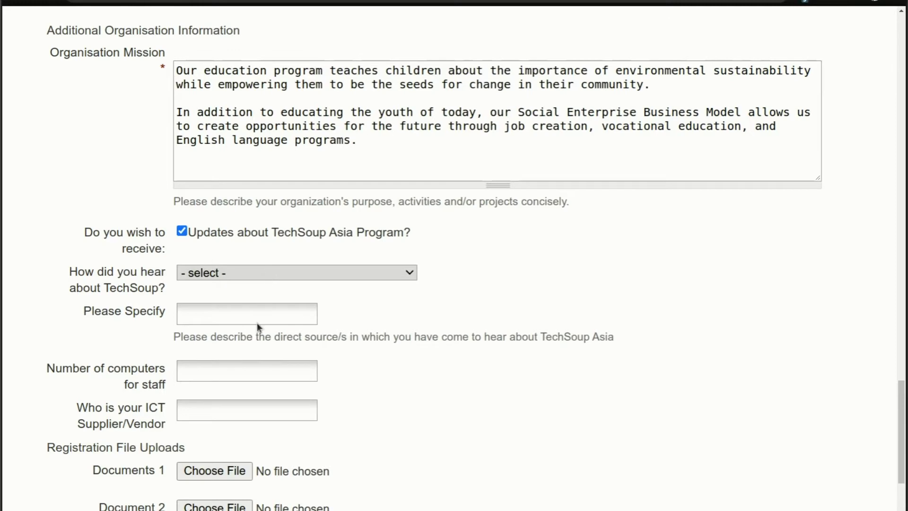
# Choose Word of mouth as the referral source and enter the referrer's name
pyautogui.press('w')
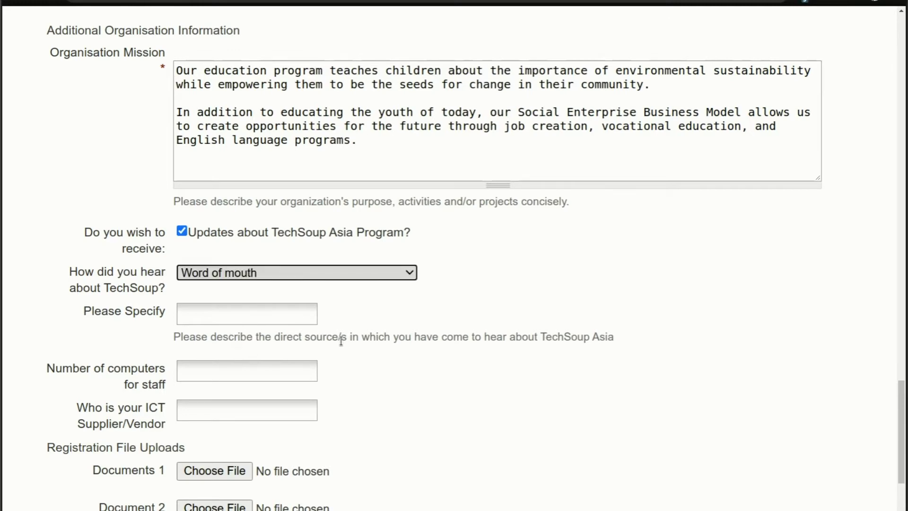
pyautogui.scroll(-1, 236, 357)
pyautogui.press('Tab')
pyautogui.click(322, 325)
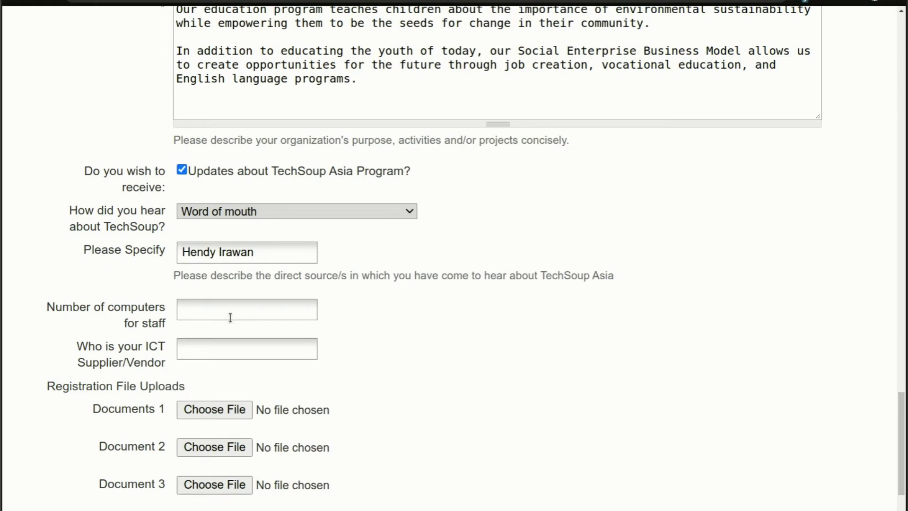
# Enter 30 as the number of staff computers
pyautogui.click(231, 318)
pyautogui.write('30')
pyautogui.scroll(-4, 314, 326)
pyautogui.scroll(1, 317, 326)
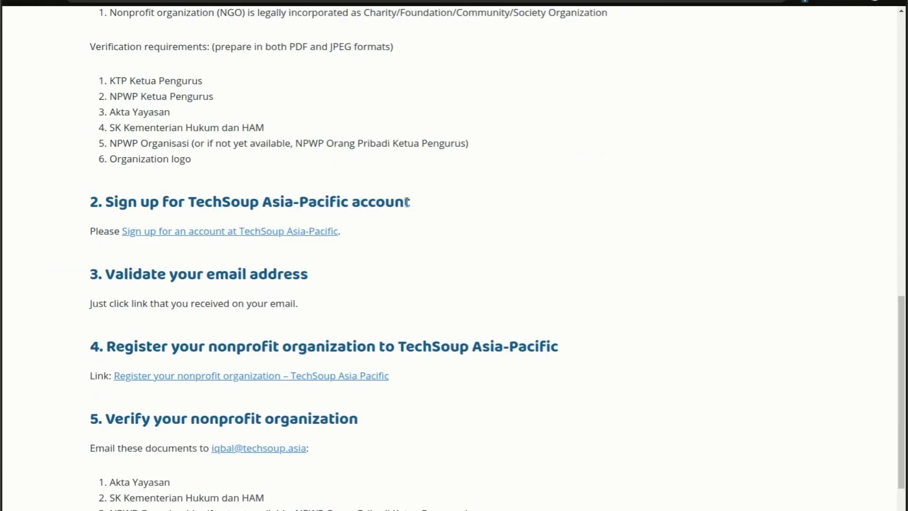
# Save the registration with its four attached documents and return to Gmail
pyautogui.scroll(1, 404, 258)
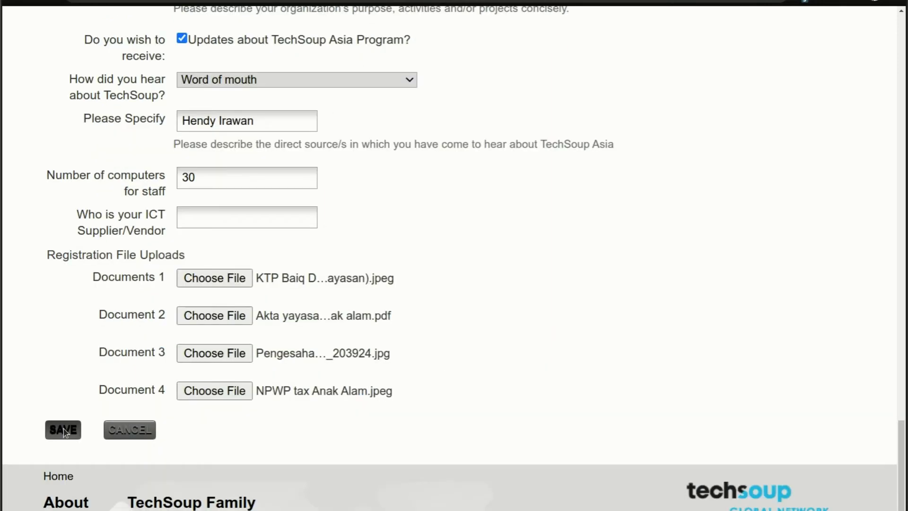
pyautogui.click(63, 430)
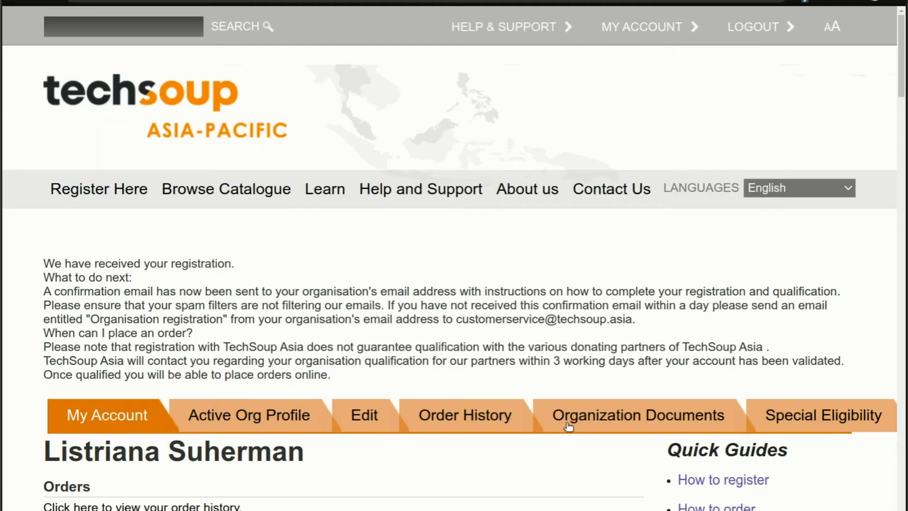
pyautogui.scroll(-2, 582, 416)
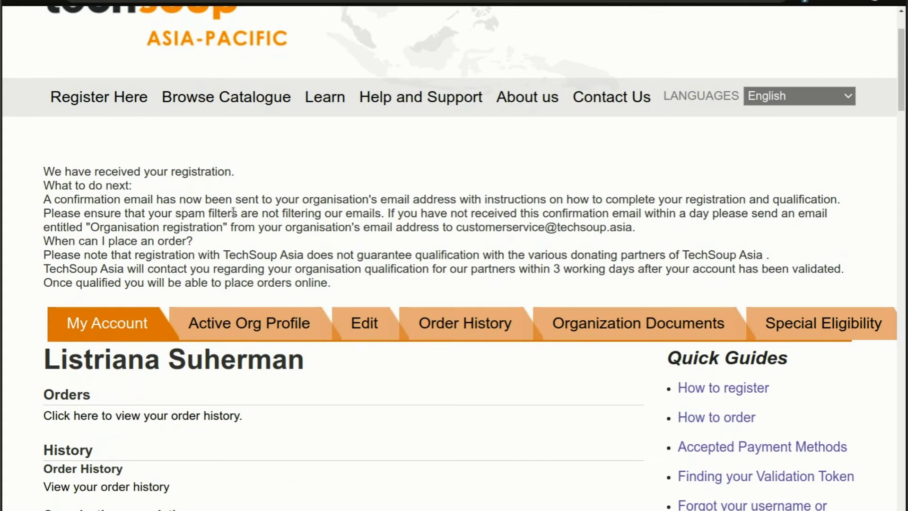
pyautogui.hotkey('ctrl', 'Tab')
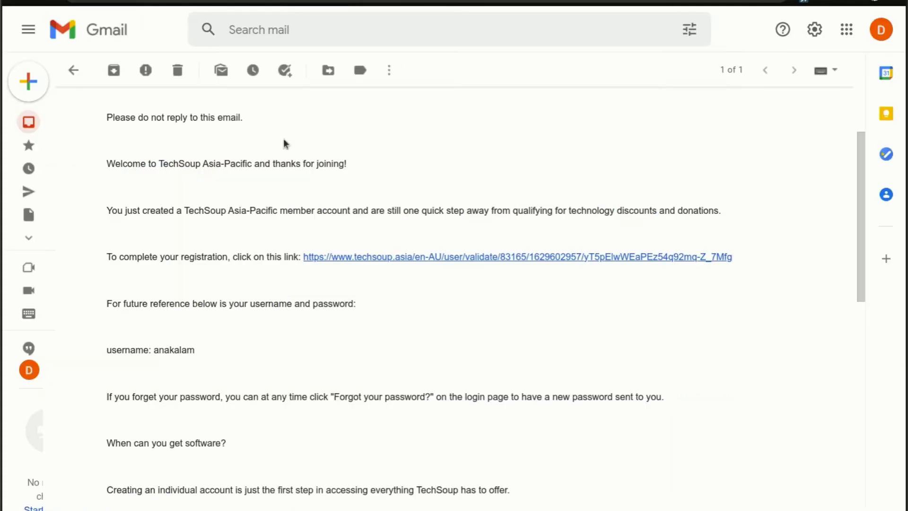
# Archive the TechSoup validation and promo emails, then open the Dunia Anak Alam Foundation registration details email
pyautogui.scroll(3, 150, 148)
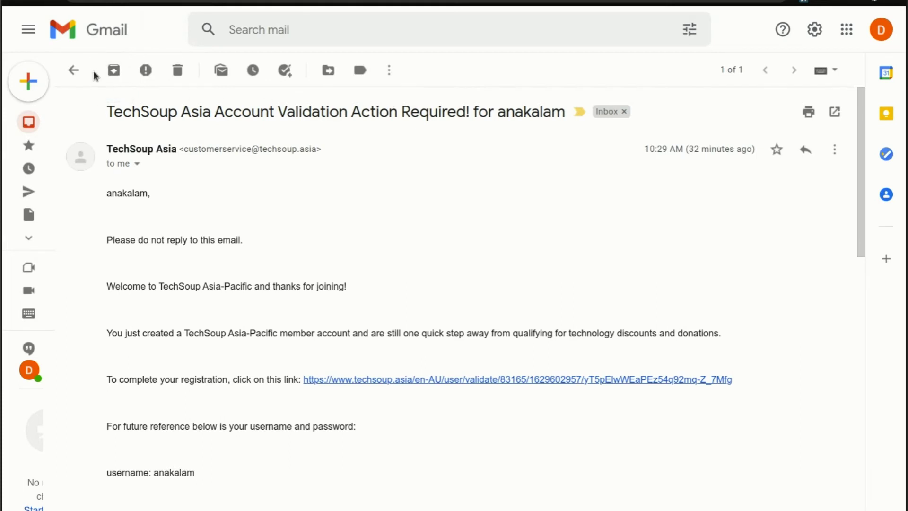
pyautogui.click(114, 72)
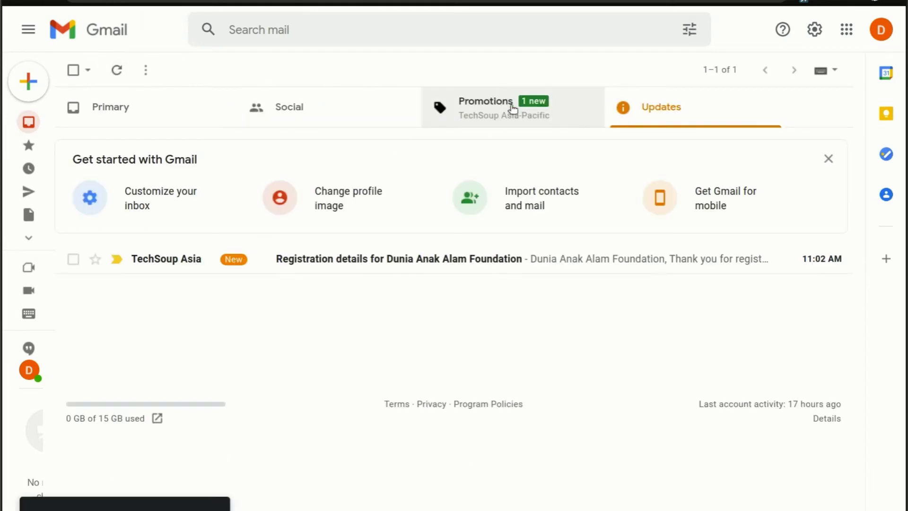
pyautogui.click(504, 108)
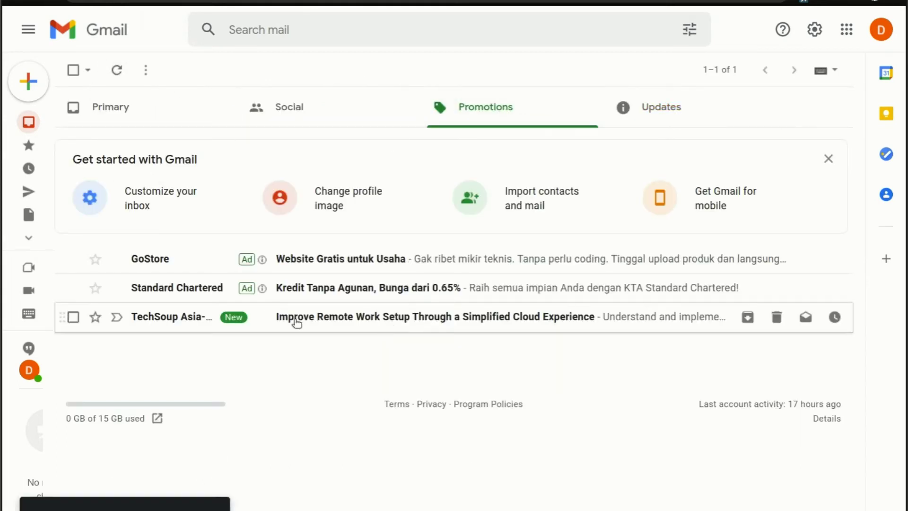
pyautogui.click(375, 328)
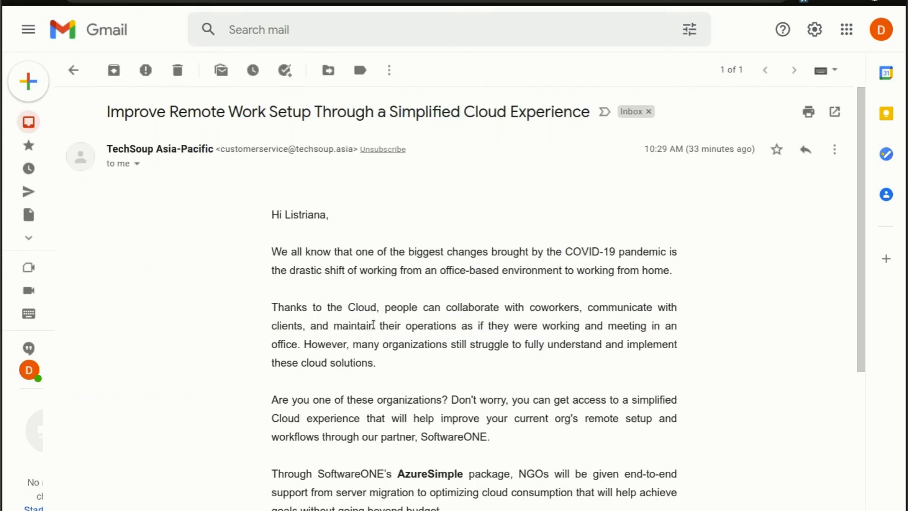
pyautogui.scroll(-2, 379, 325)
pyautogui.scroll(-6, 379, 324)
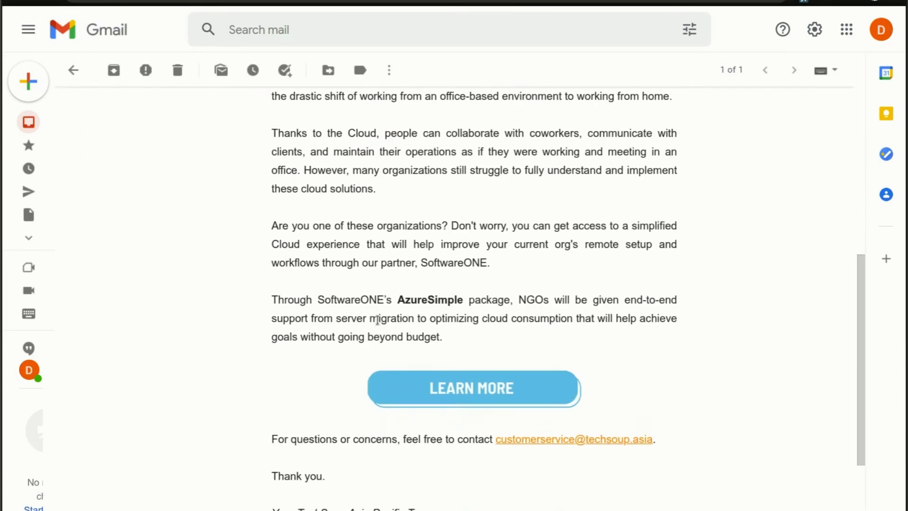
pyautogui.scroll(8, 380, 324)
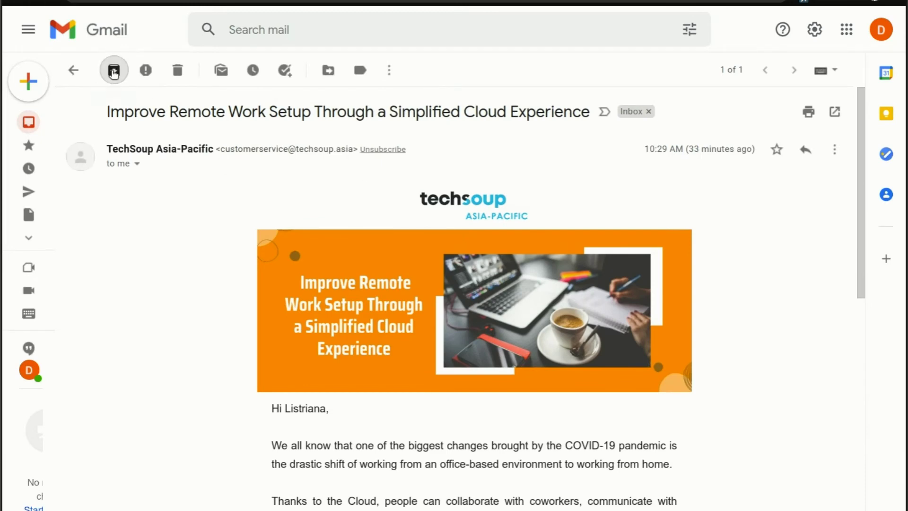
pyautogui.click(113, 70)
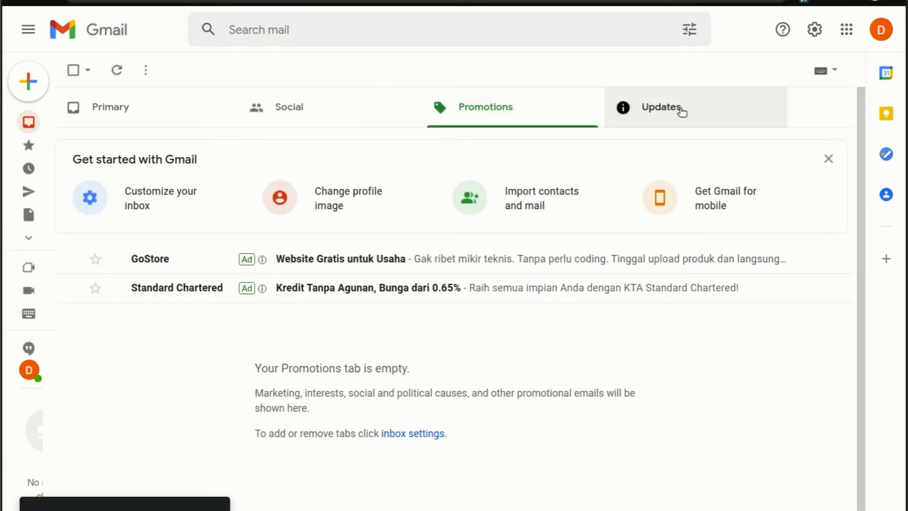
pyautogui.click(682, 112)
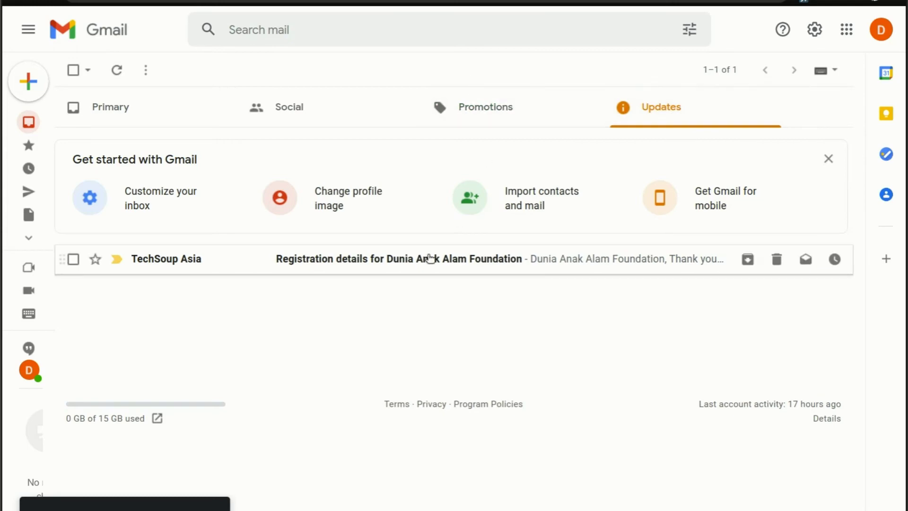
pyautogui.click(409, 265)
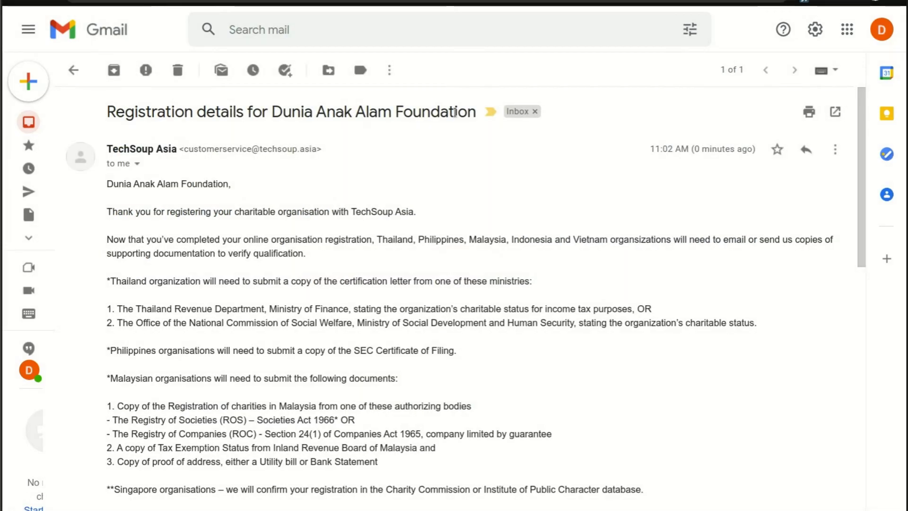
pyautogui.scroll(-8, 262, 295)
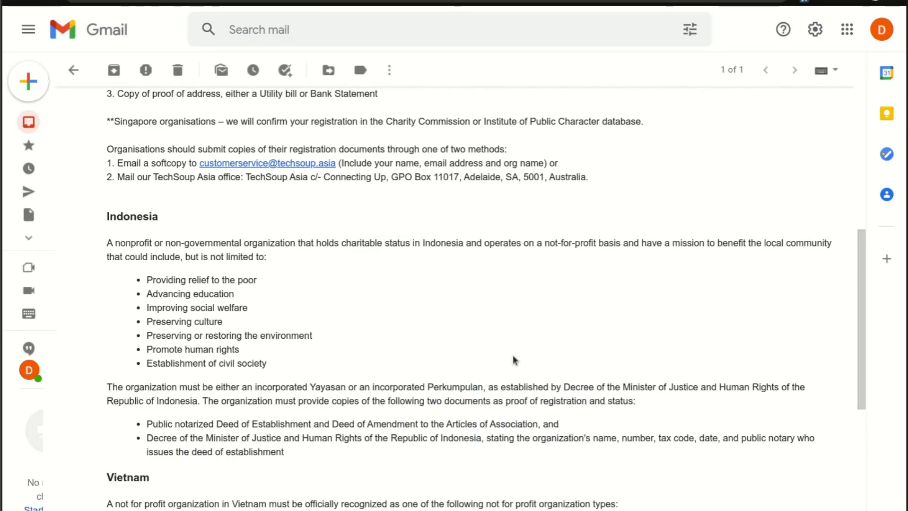
pyautogui.scroll(2, 513, 357)
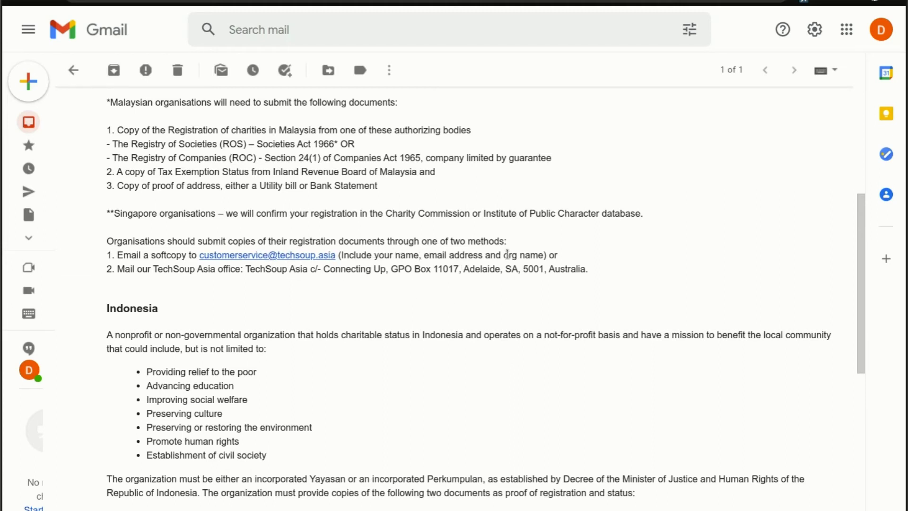
pyautogui.scroll(1, 468, 304)
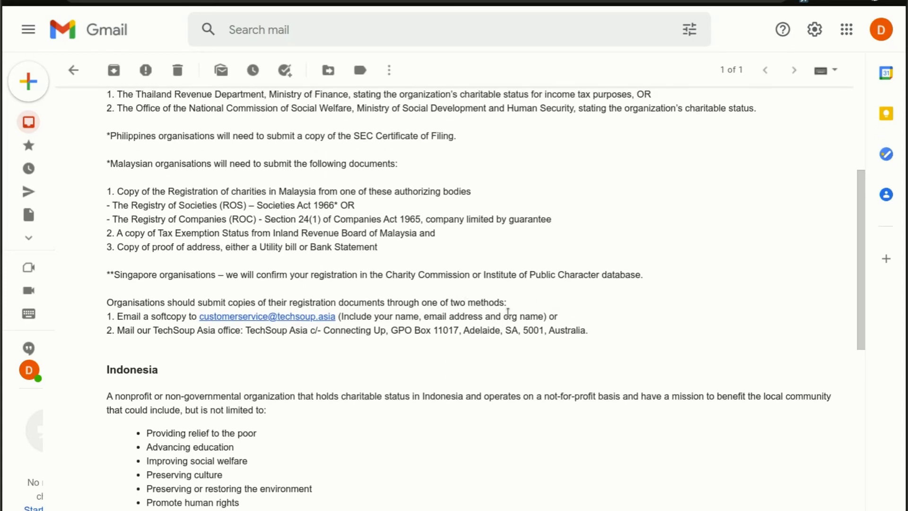
pyautogui.scroll(4, 508, 312)
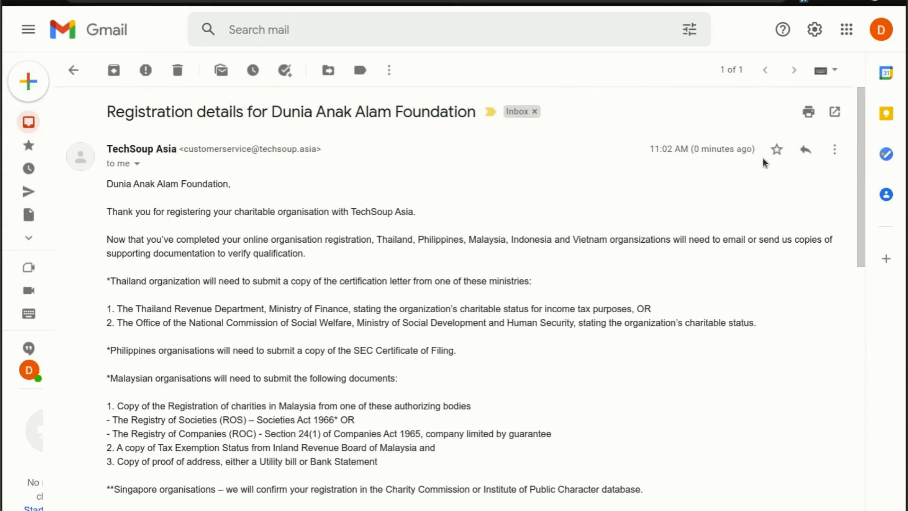
# Reply to the registration details email with the foundation's legal documents attached and send it
pyautogui.click(805, 149)
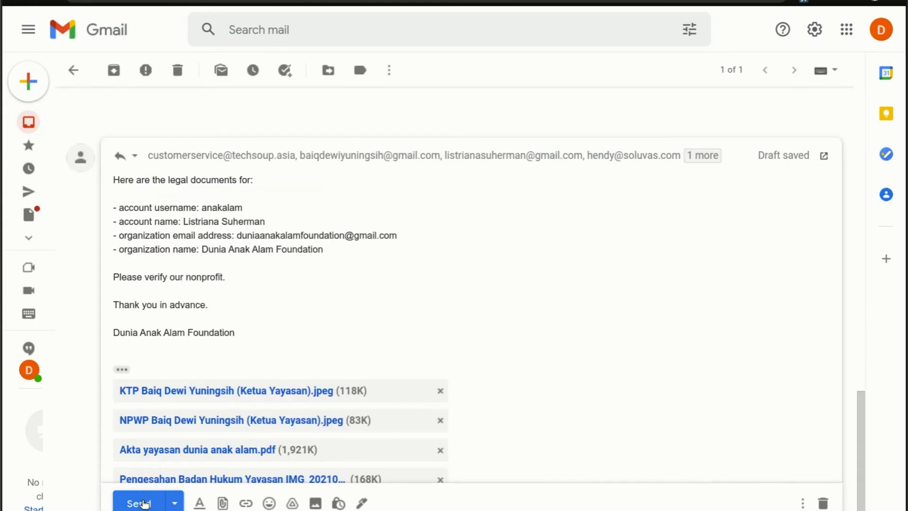
pyautogui.click(144, 504)
pyautogui.scroll(3, 567, 337)
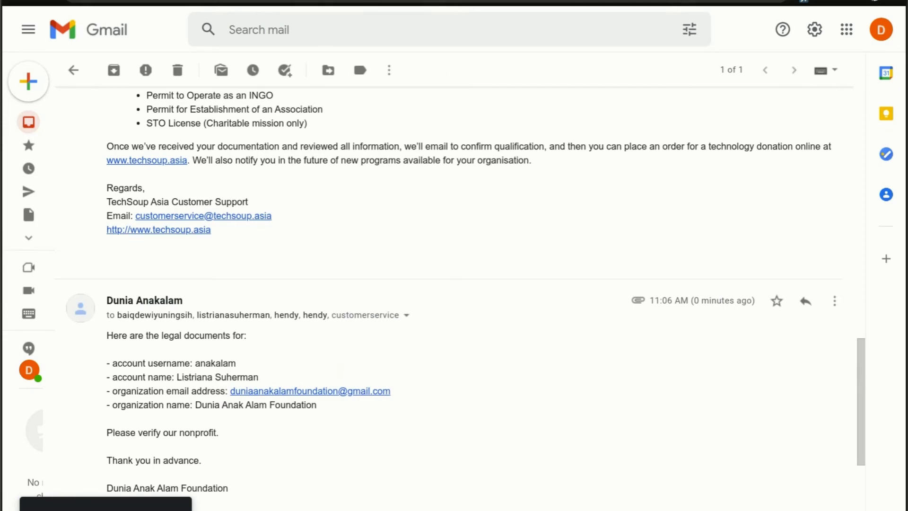
pyautogui.scroll(-2, 442, 232)
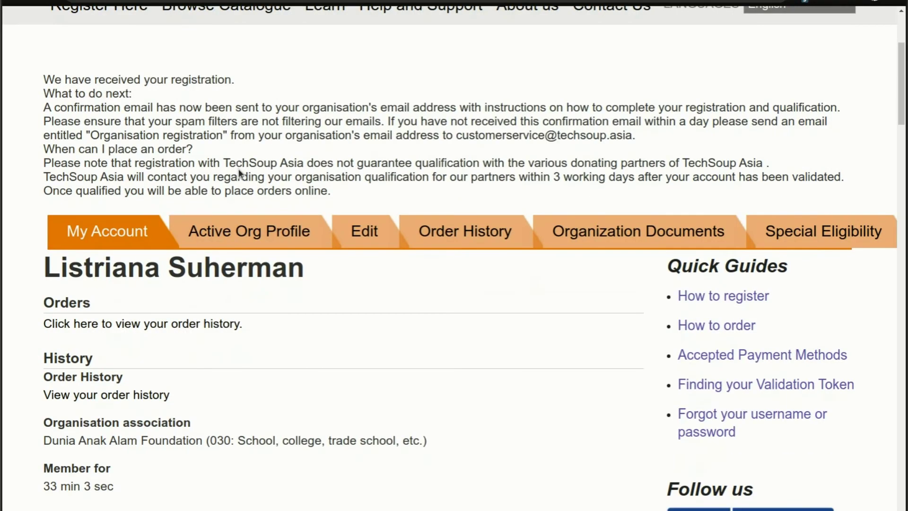
pyautogui.scroll(-3, 239, 173)
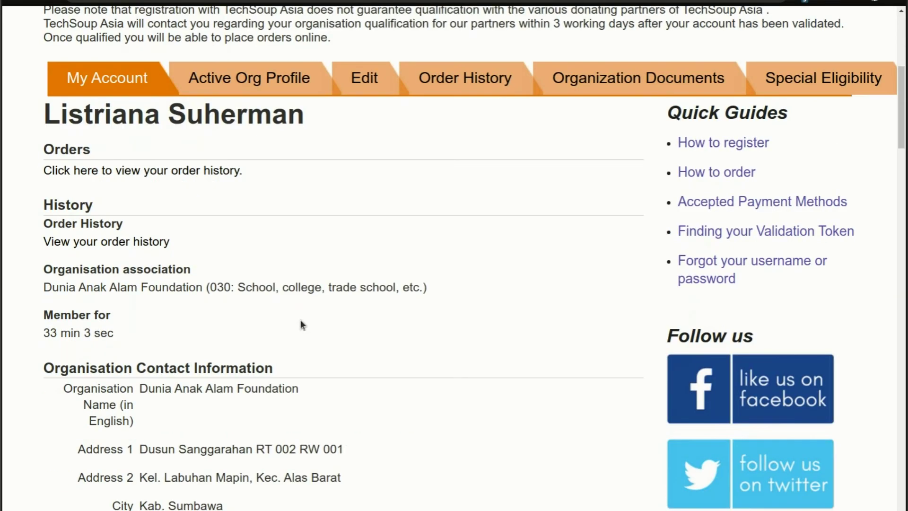